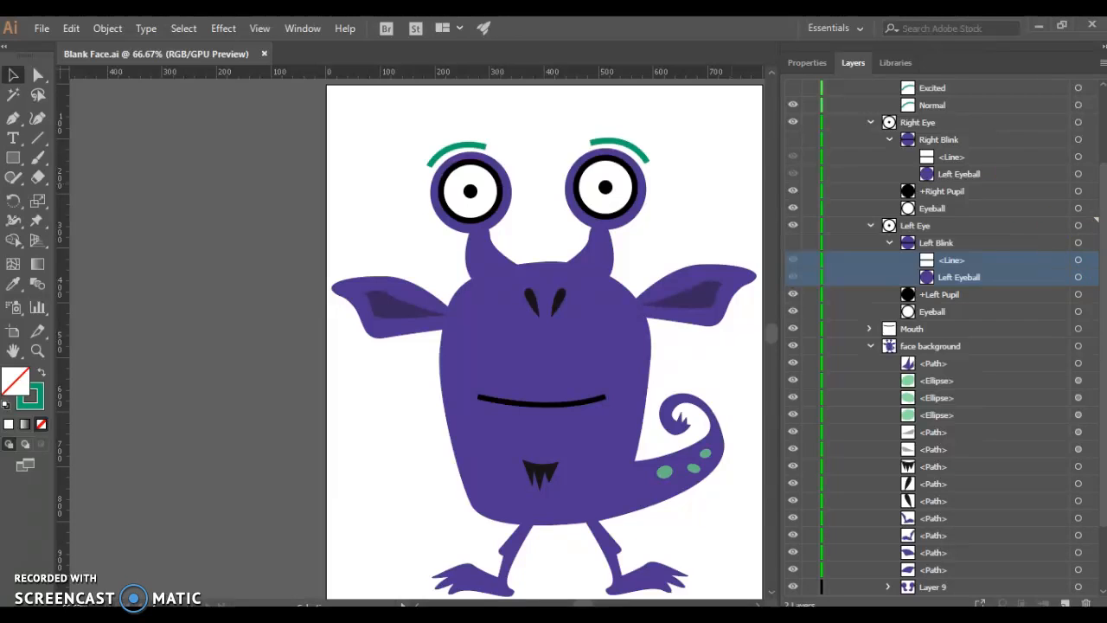
- Collapse the face background, Left Eye, Right Eye, Right Eyebrow and Left Eyebrow groups inside the Head layer
scroll(991, 141, "up", 3)
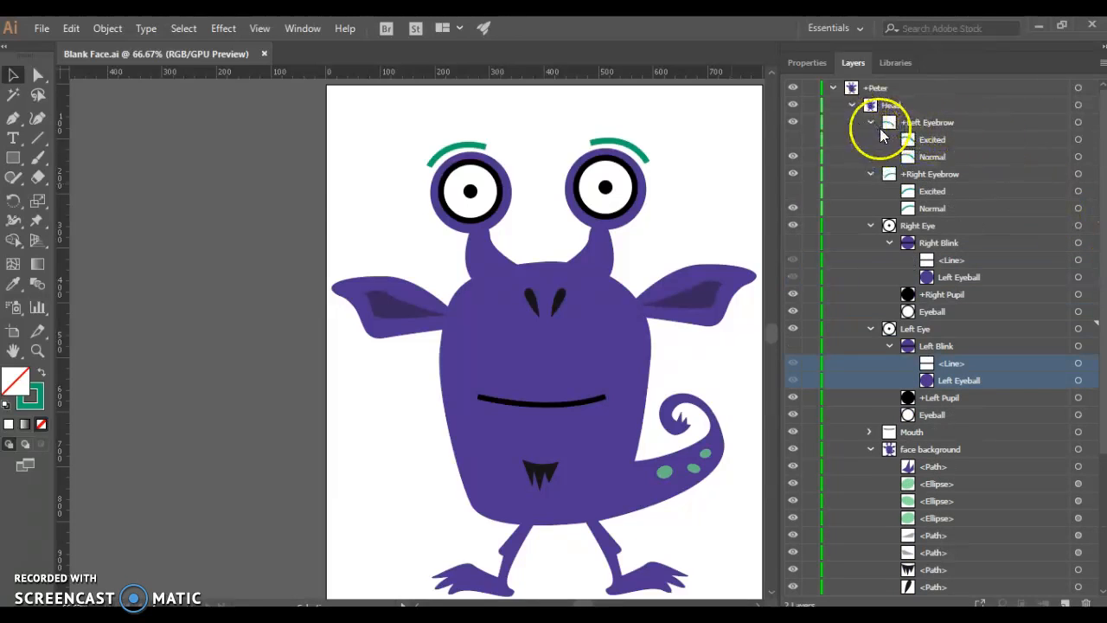
left_click(875, 450)
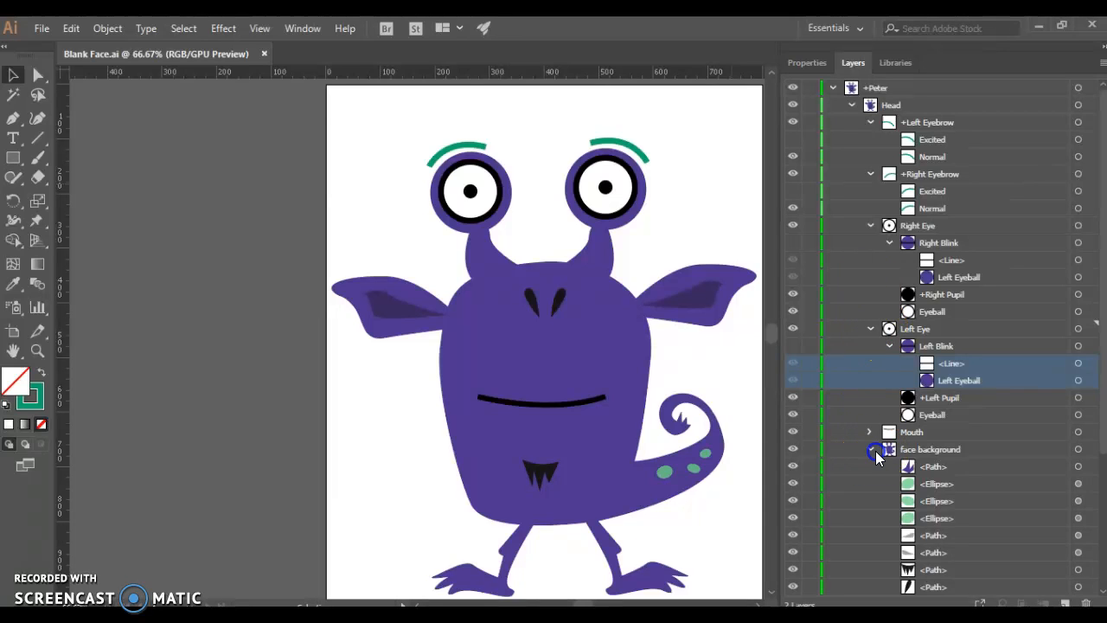
left_click(870, 329)
left_click(869, 225)
left_click(870, 174)
left_click(869, 122)
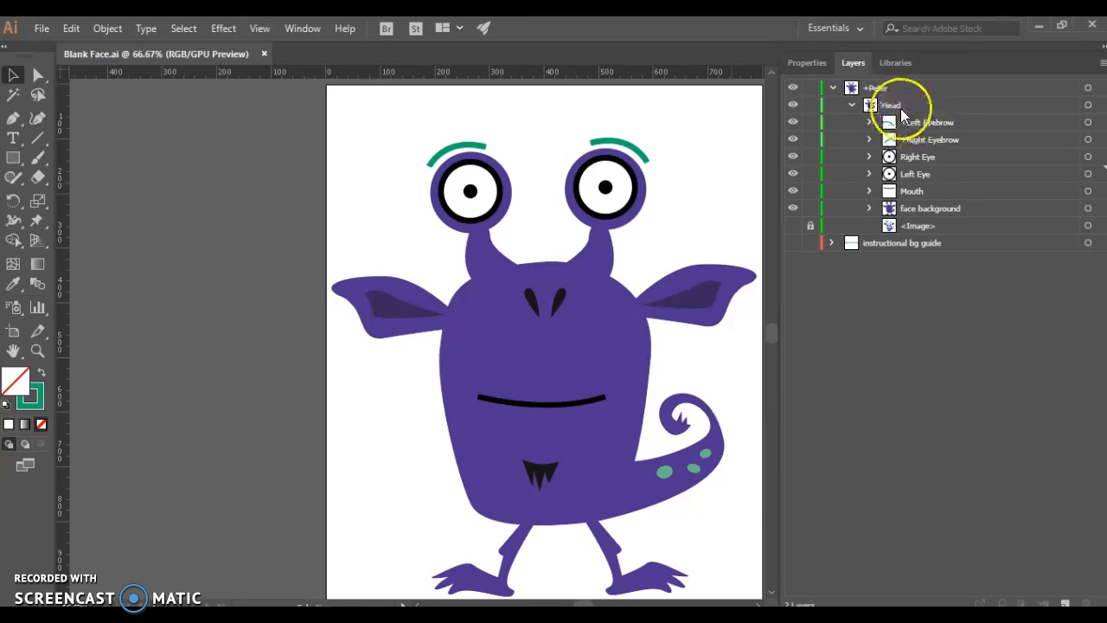
- Expand the Left Eyebrow group and toggle its Excited and Normal layers to preview them, leaving only Normal shown
left_click(868, 123)
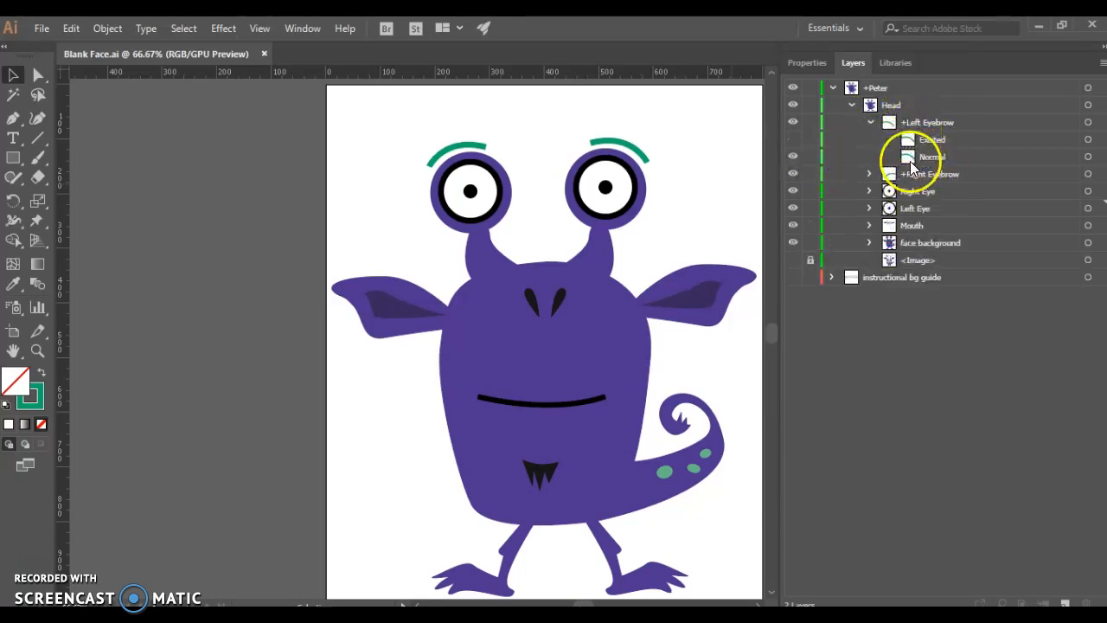
left_click(793, 140)
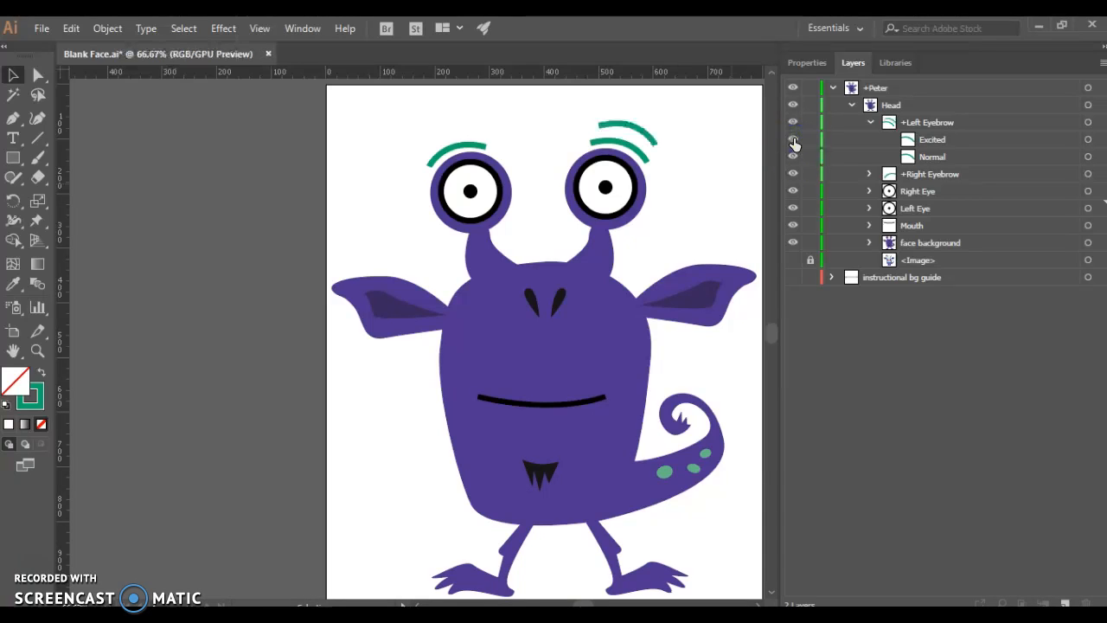
left_click(793, 140)
left_click(794, 158)
left_click(793, 157)
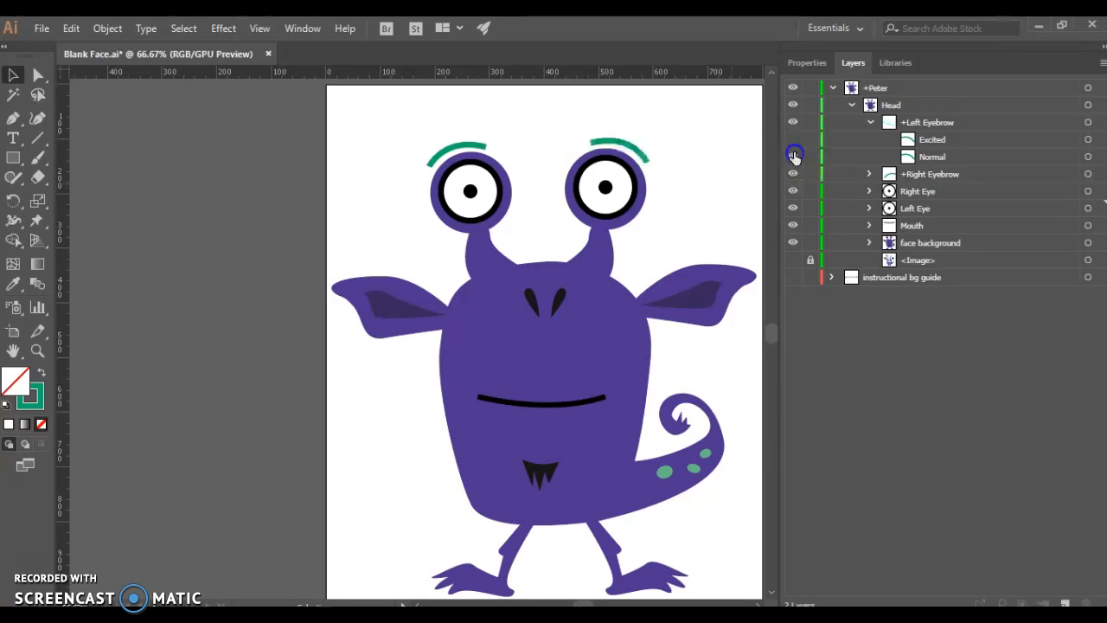
left_click(791, 138)
left_click(791, 139)
- Expand the Right Eyebrow group, preview the Excited version of both eyebrows, and restore both to Normal
left_click(869, 174)
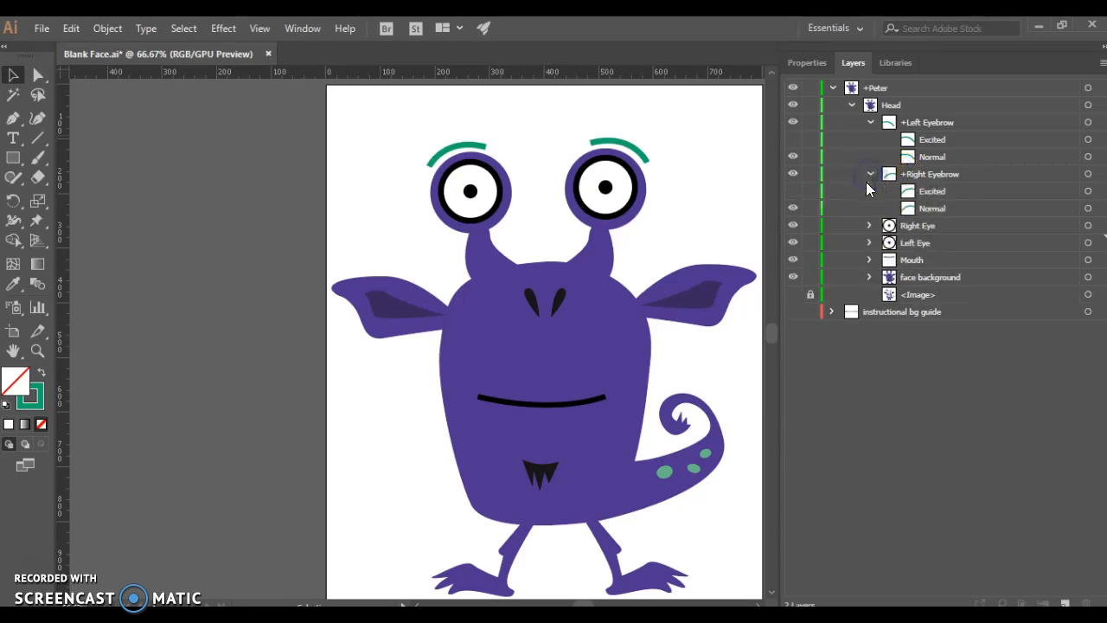
left_click(793, 191)
left_click(793, 139)
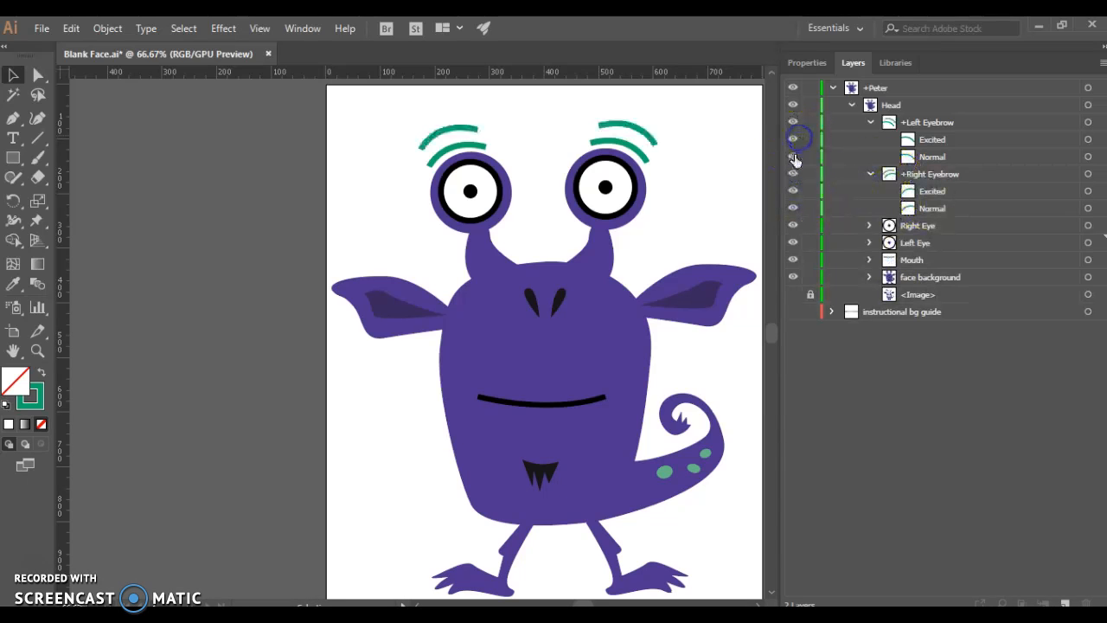
left_click(793, 157)
left_click(792, 209)
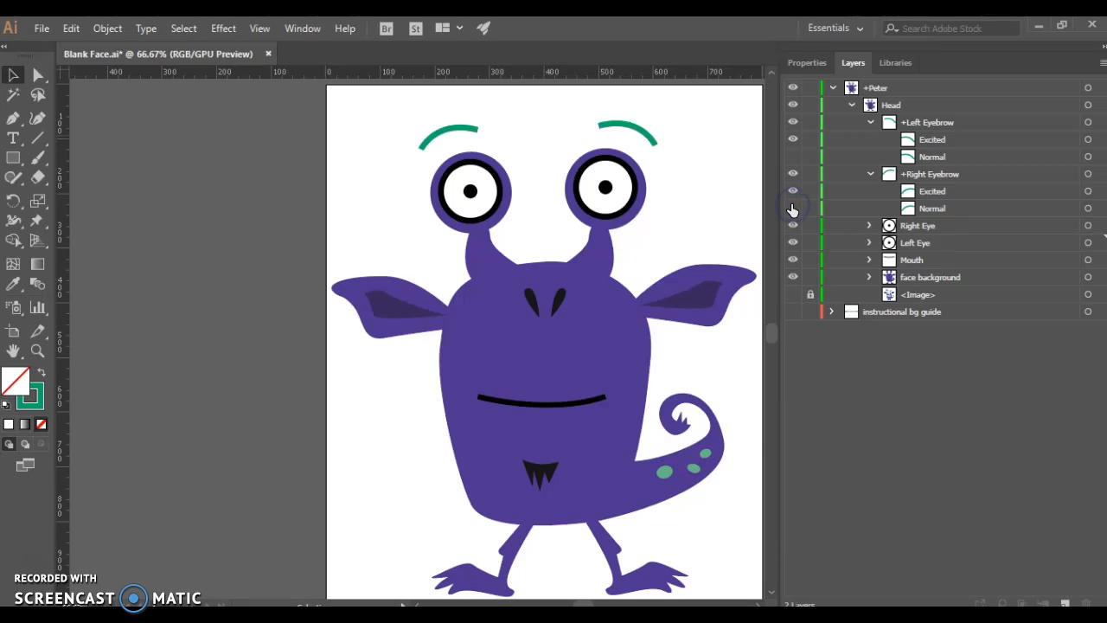
left_click(793, 209)
left_click(793, 191)
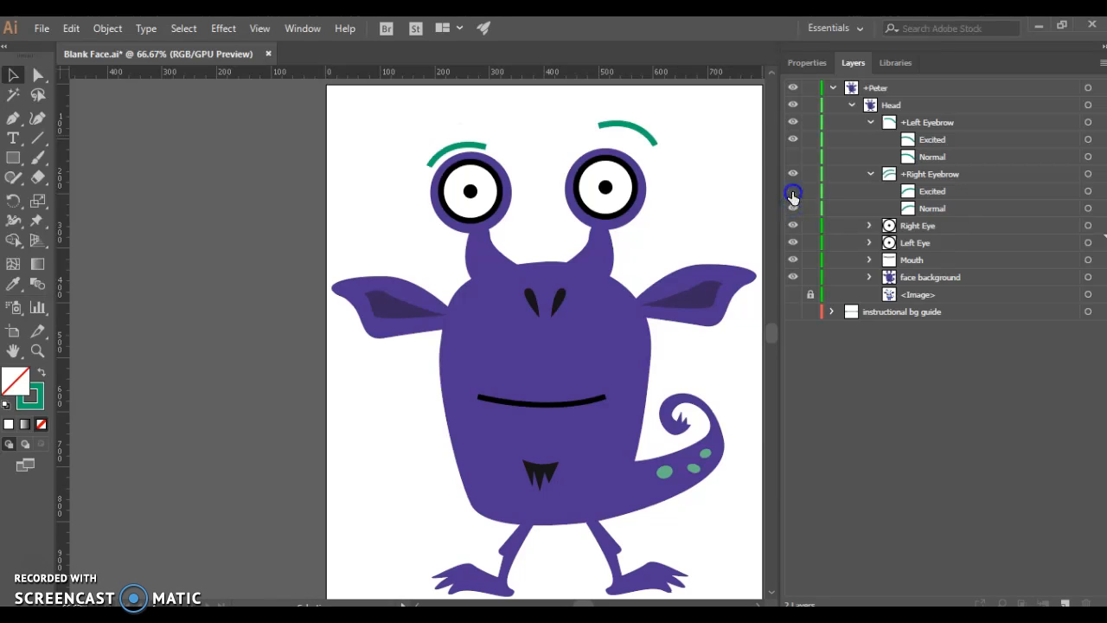
left_click(791, 140)
left_click(792, 155)
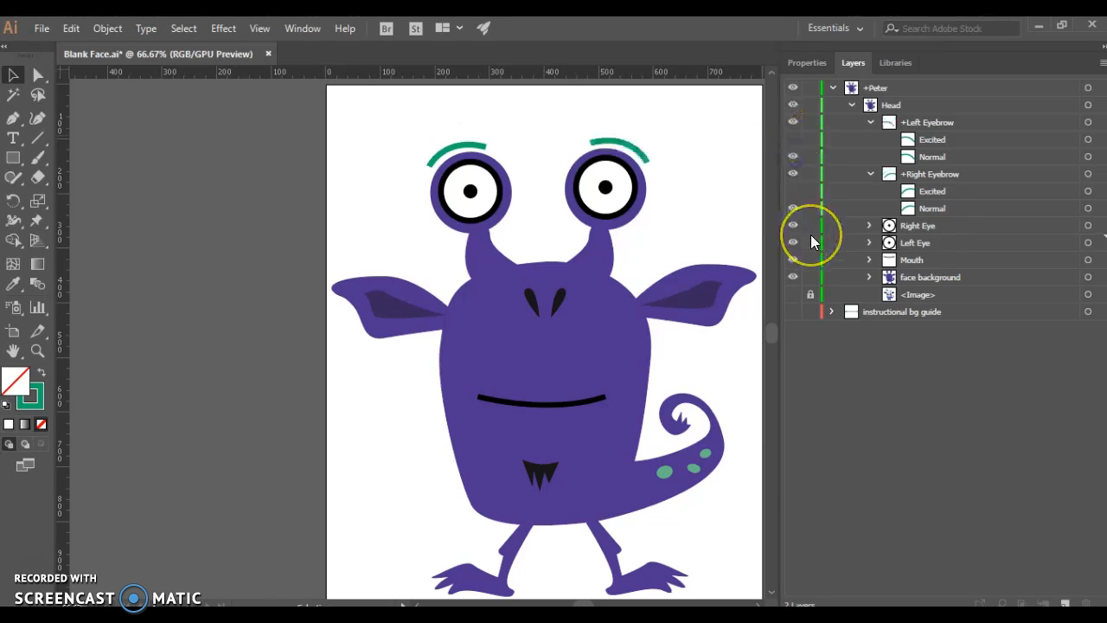
- Expand the Right Eye group and toggle the Right Blink layer on and off to preview the blink, leaving it hidden
left_click(870, 225)
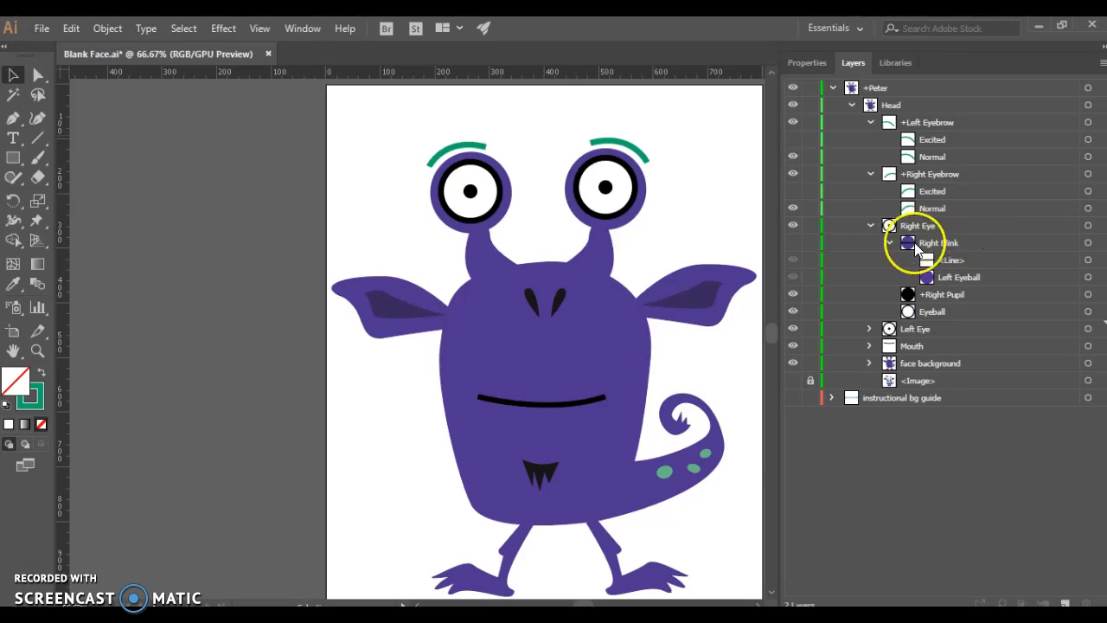
left_click(792, 242)
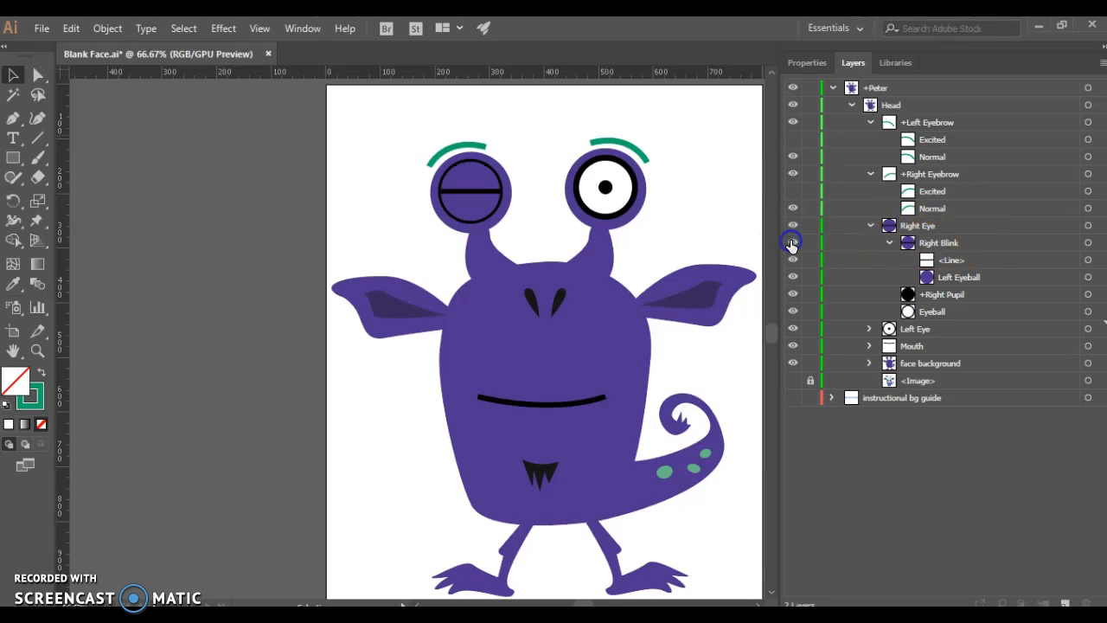
left_click(792, 242)
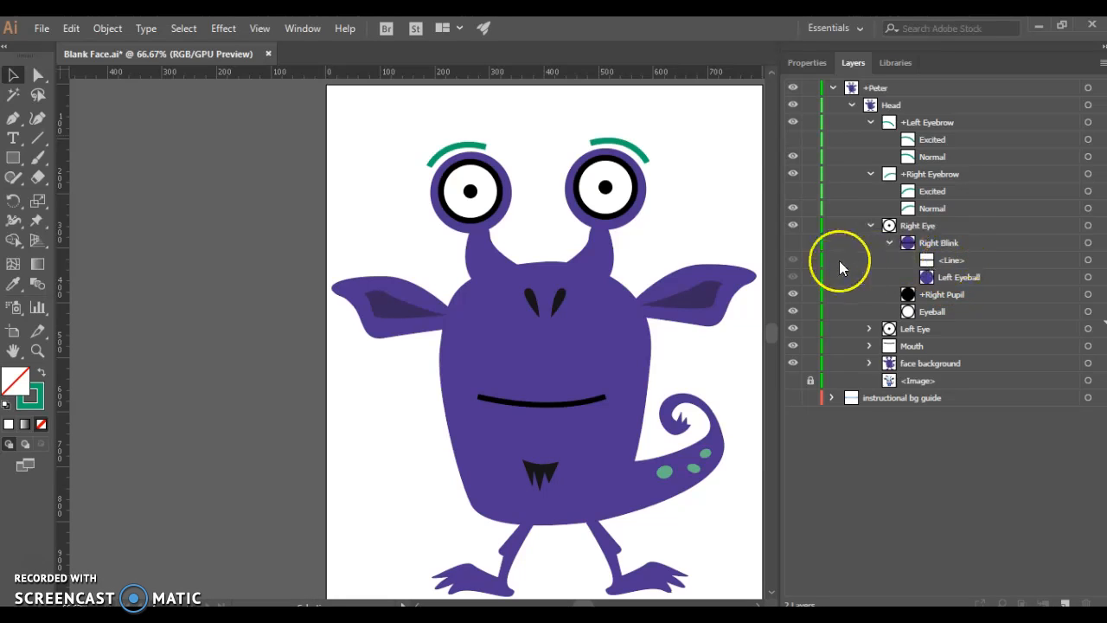
left_click(792, 243)
left_click(792, 243)
left_click(792, 243)
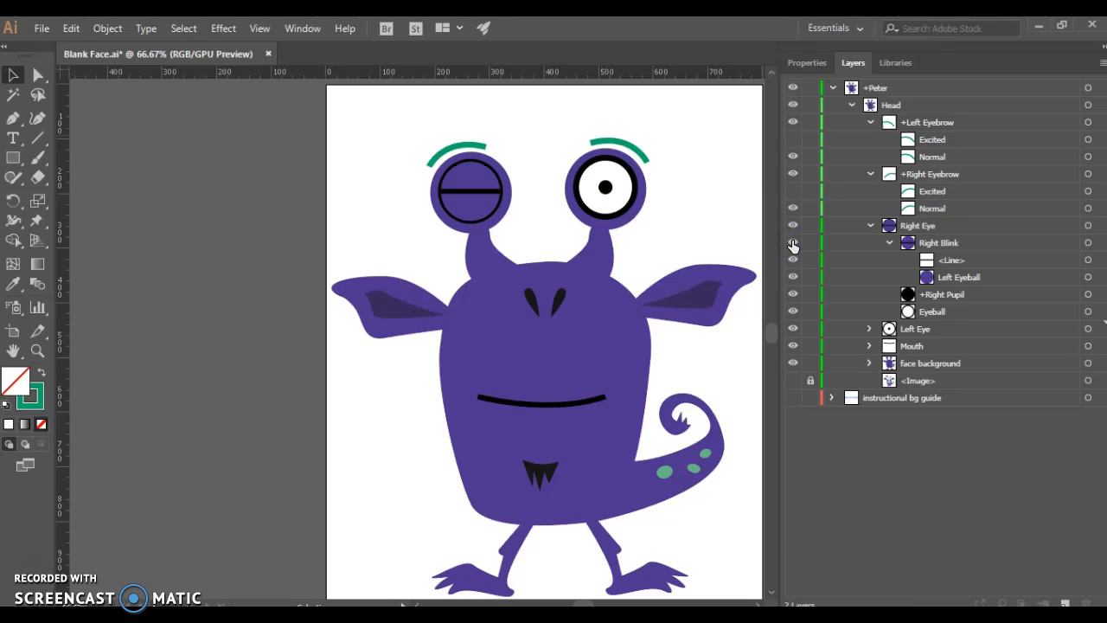
left_click(792, 243)
left_click(792, 243)
left_click(792, 243)
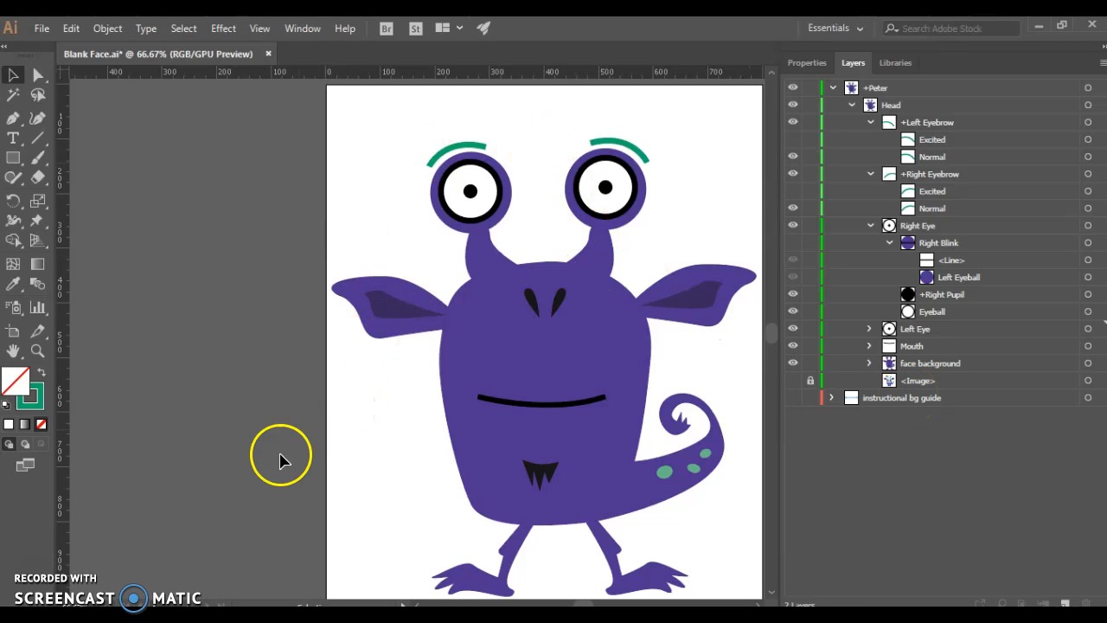
- Switch to Character Animator and bring up the triggers of the Blank Face 2 puppet with no layer selected
left_click(256, 614)
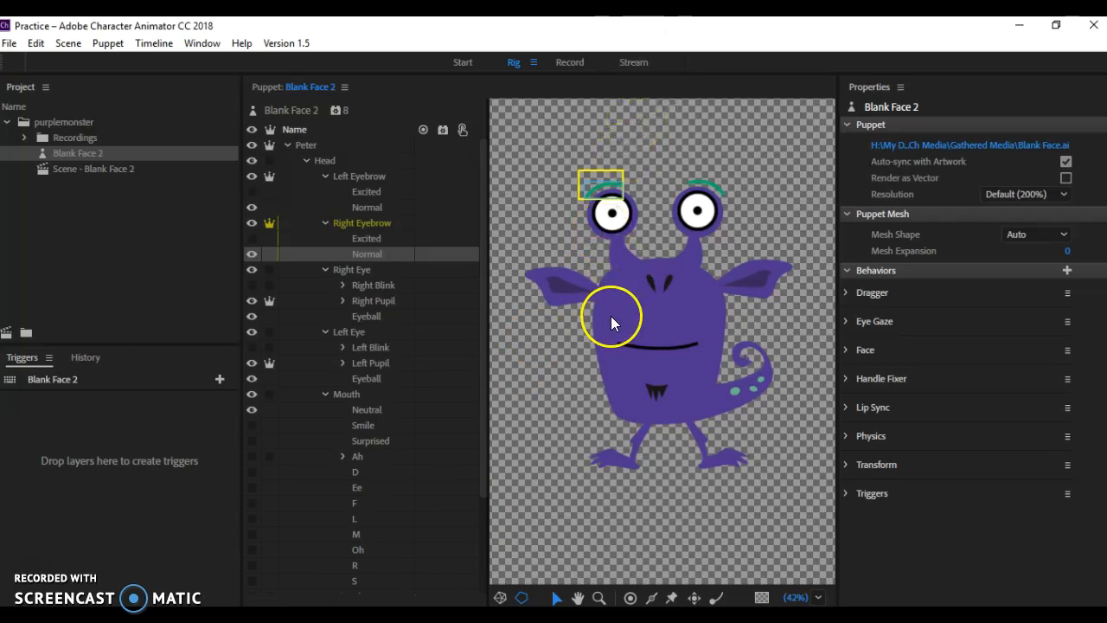
scroll(555, 383, "down", 1)
left_click(555, 383)
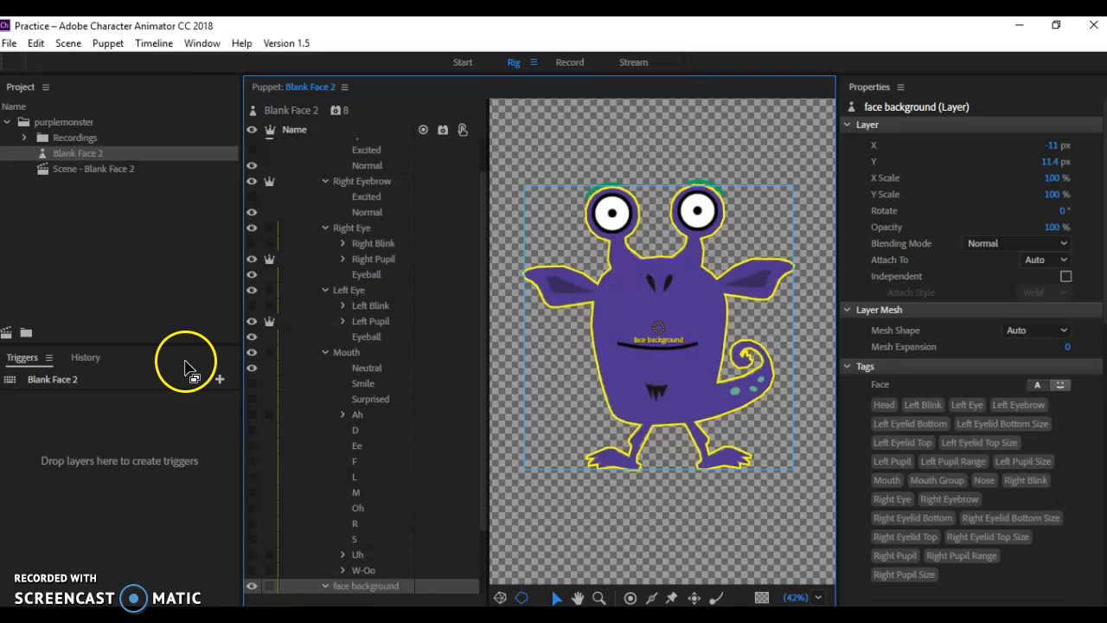
left_click(682, 163)
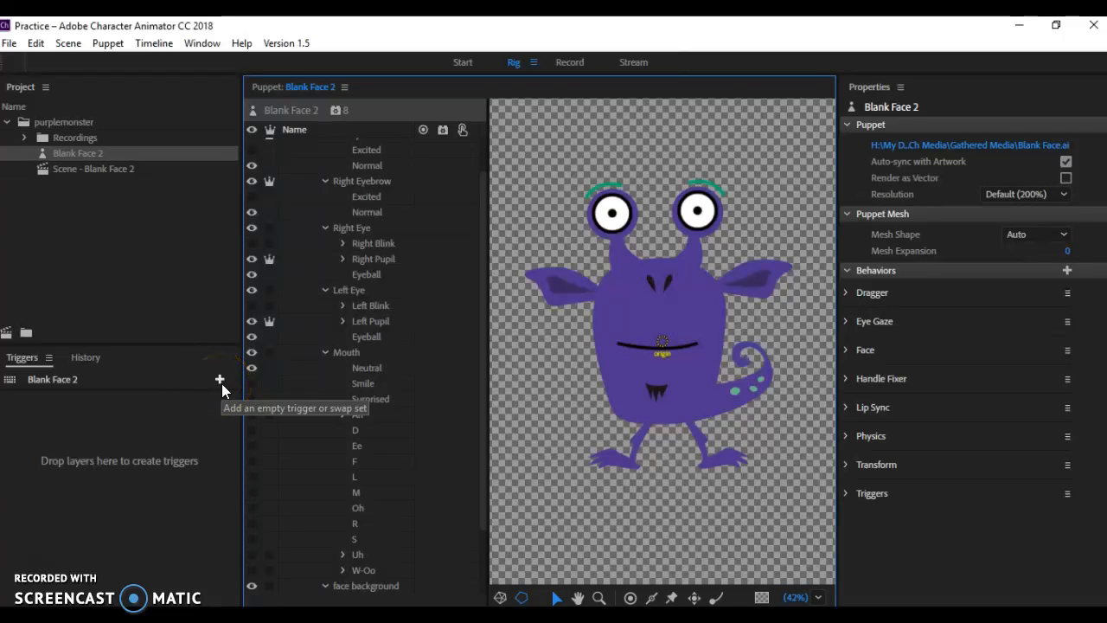
left_click(76, 358)
left_click(19, 357)
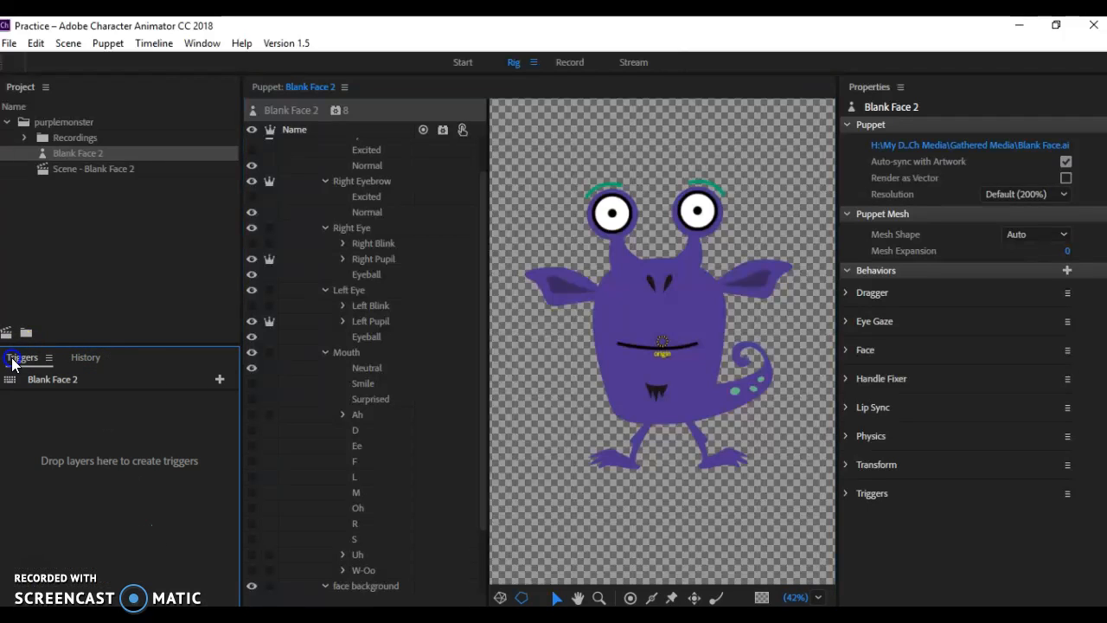
- Create a swap set for the Blank Face 2 puppet and add two empty triggers inside it
left_click(219, 378)
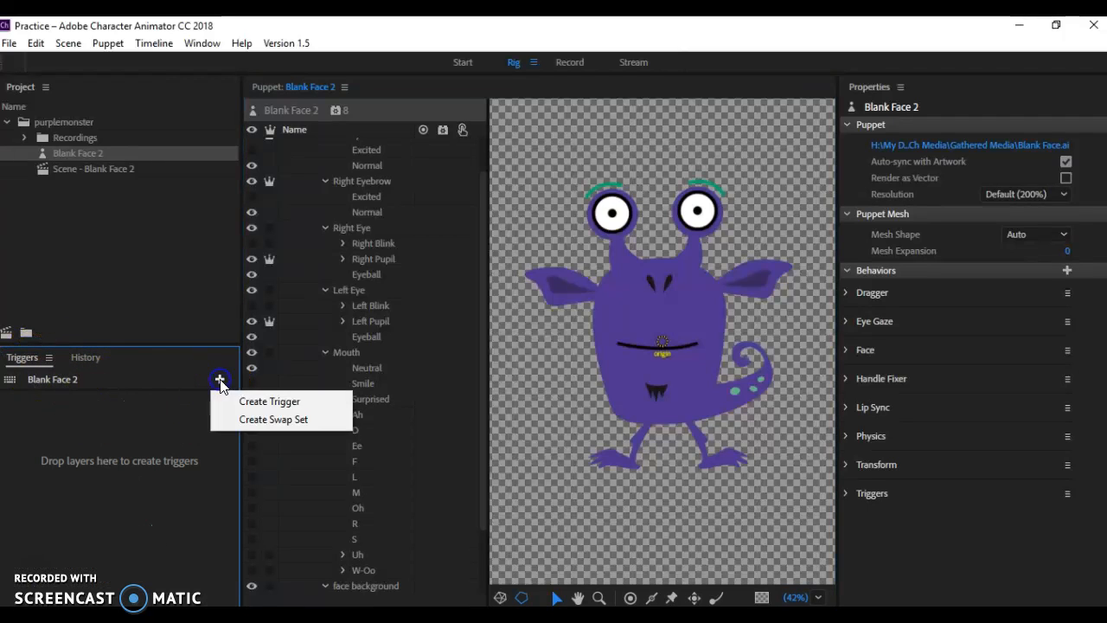
left_click(250, 421)
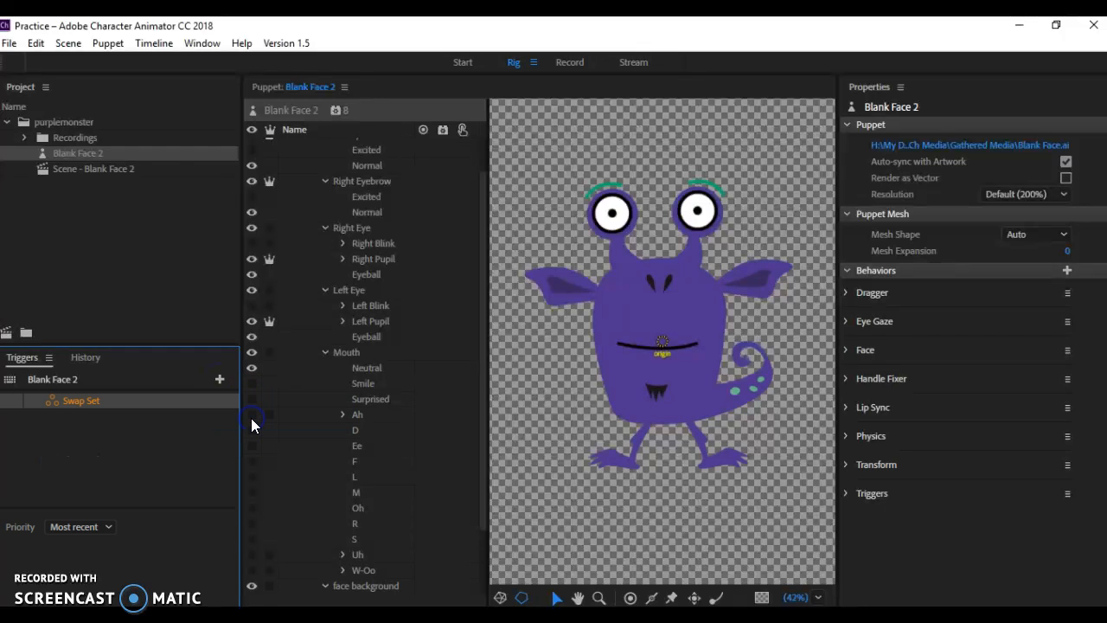
left_click(221, 379)
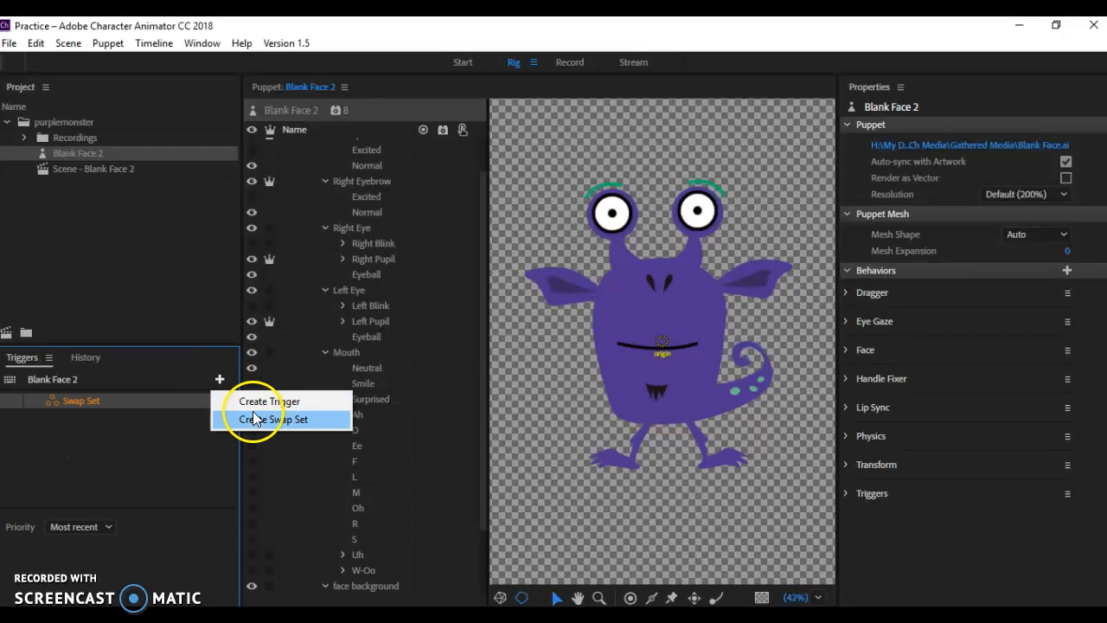
left_click(252, 403)
left_click(219, 381)
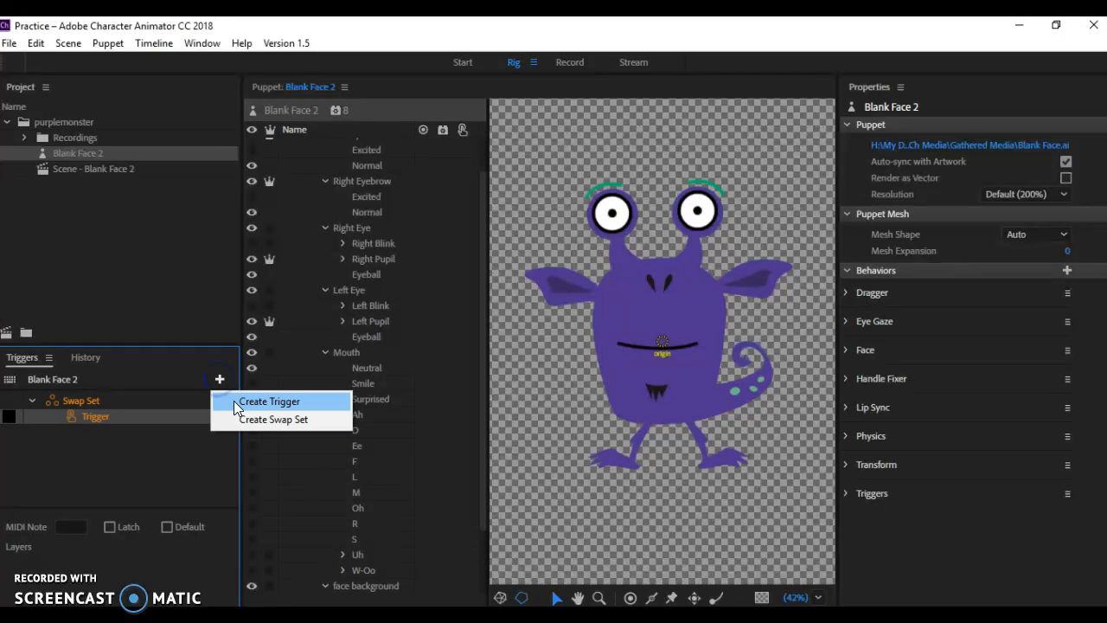
left_click(234, 401)
- Rename the new swap set as Blink
left_click(93, 400)
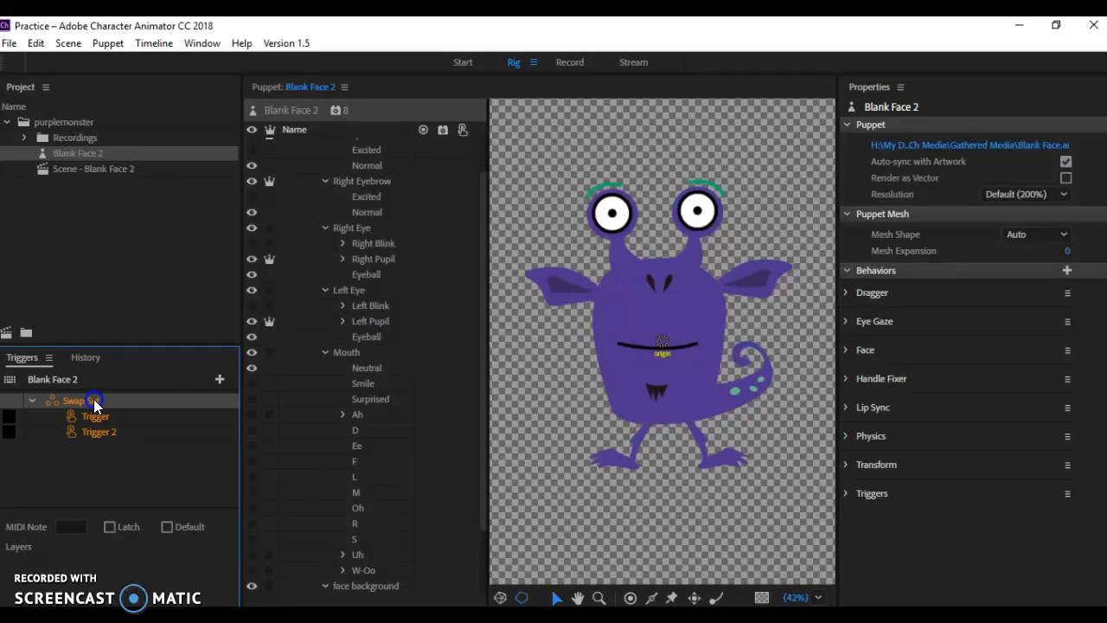
right_click(96, 398)
left_click(122, 409)
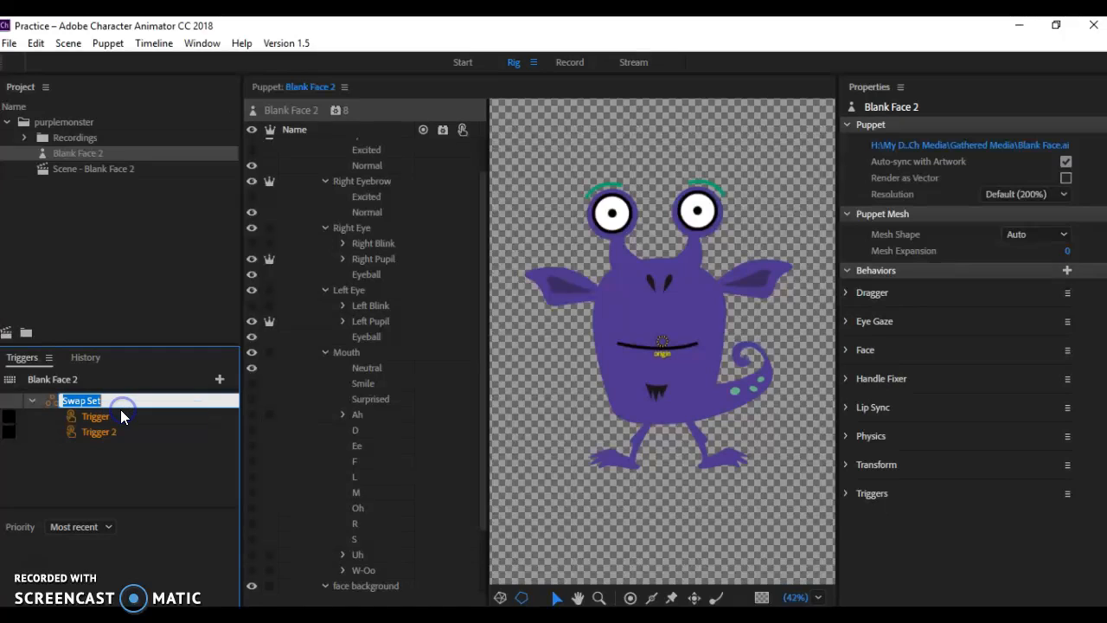
type("Blin")
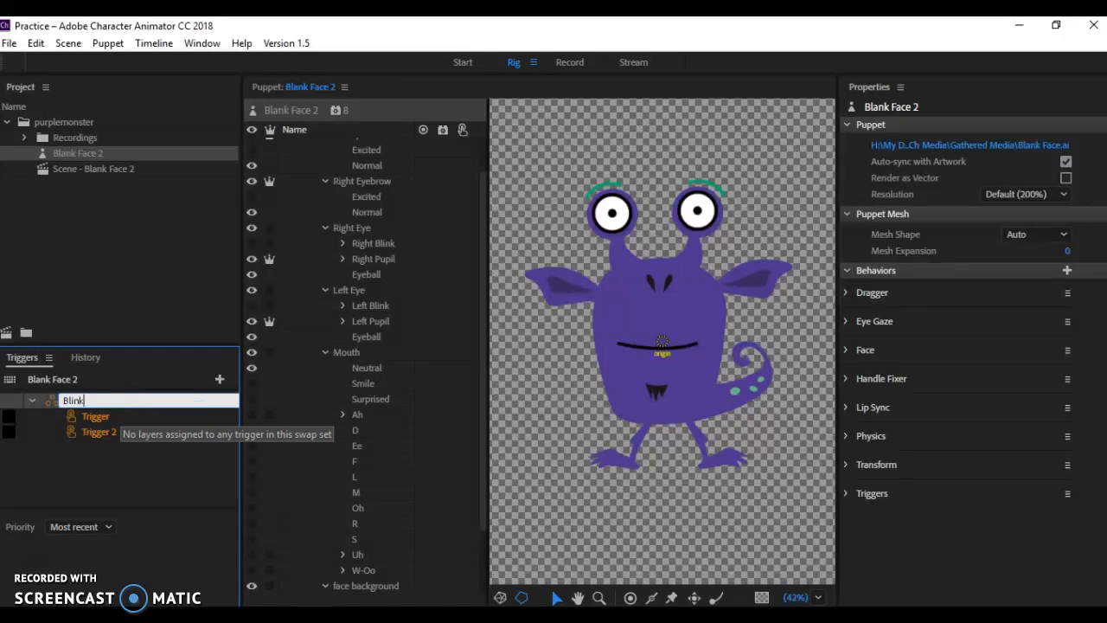
type("k")
key("Return")
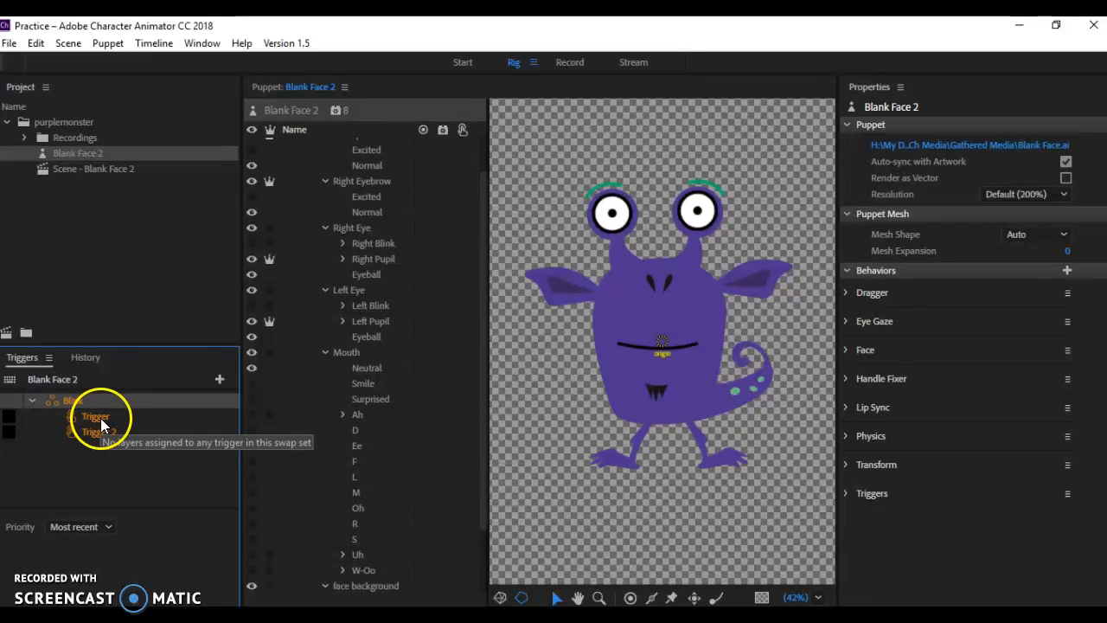
- Rename the first trigger in the Blink swap set as Blick On
right_click(103, 413)
left_click(147, 424)
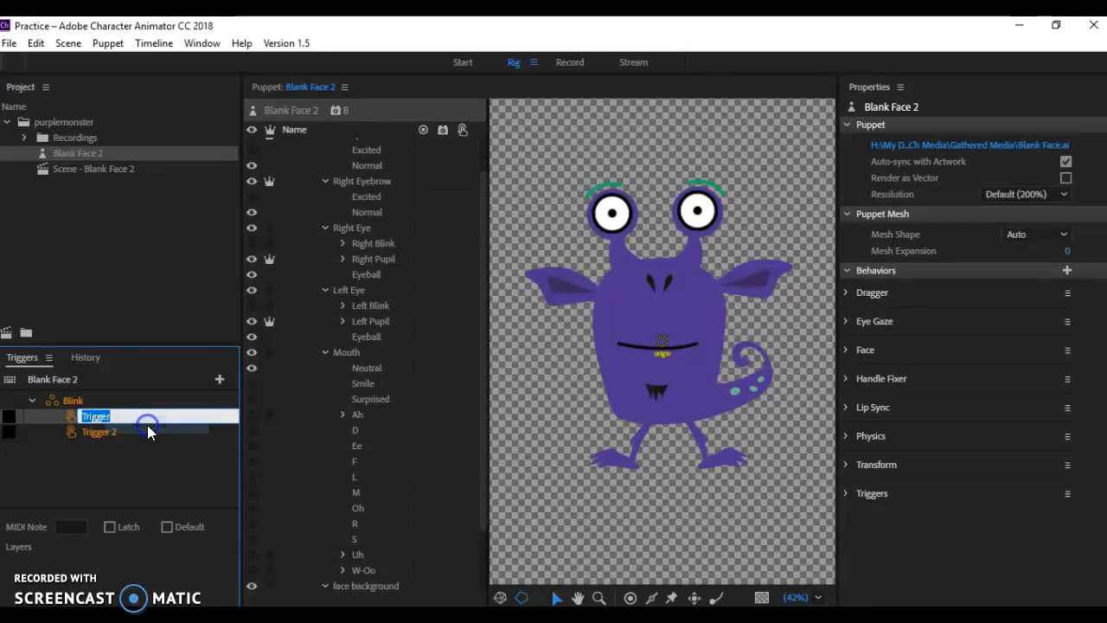
type("Blick")
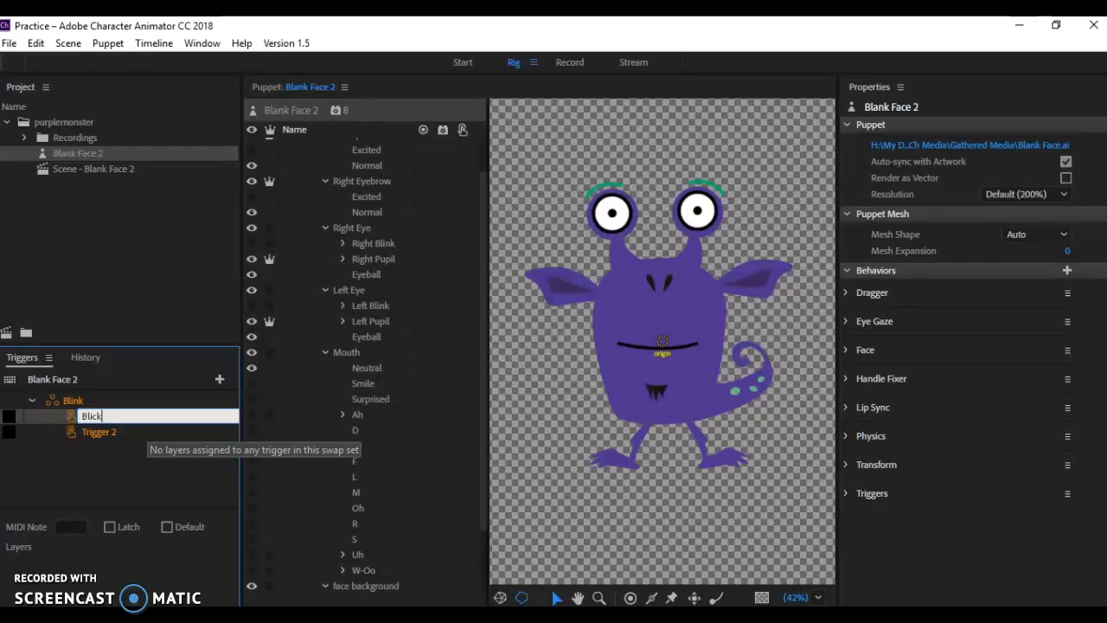
type(" On")
left_click(109, 415)
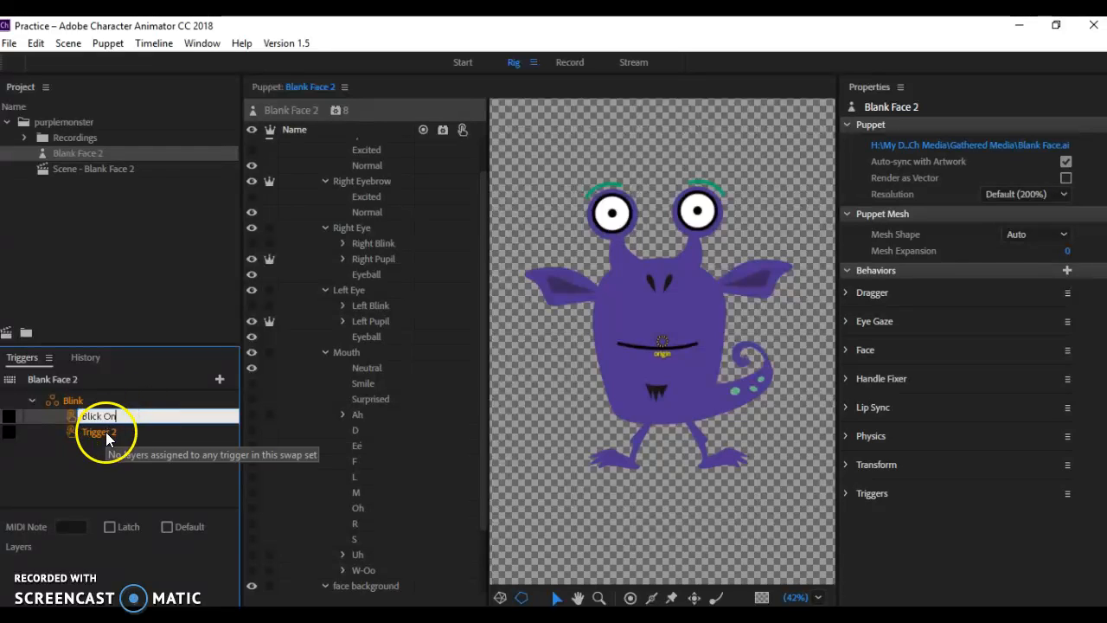
- Rename the second trigger in the Blink swap set as Blink Off
right_click(104, 432)
left_click(130, 442)
type("Blink Off")
left_click(127, 488)
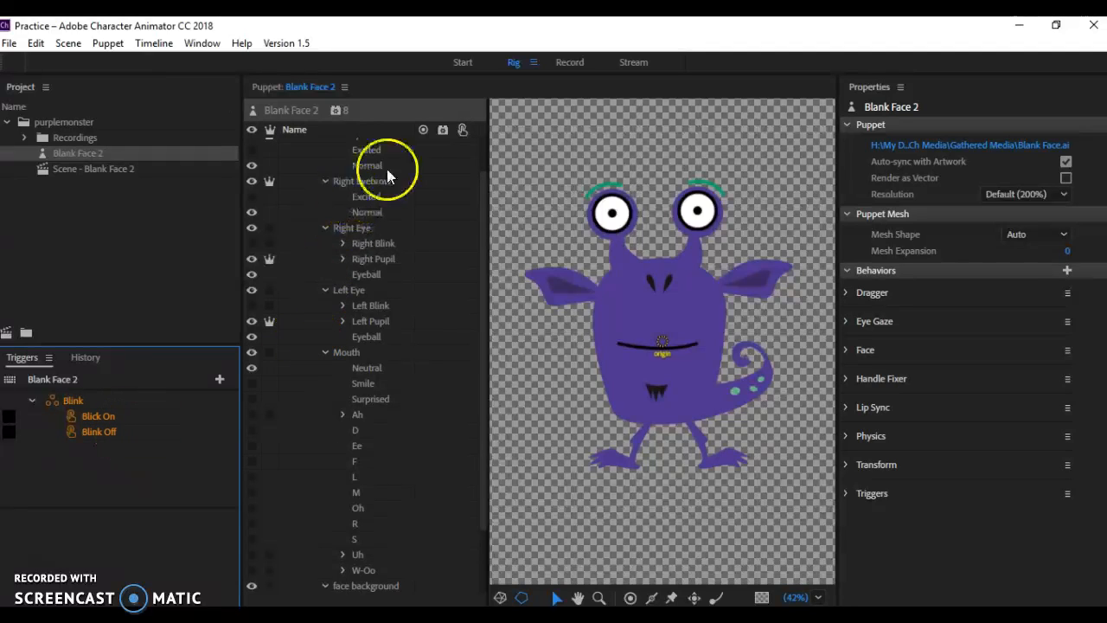
- Assign the Right Blink and Left Blink layers to the Blick On trigger and set its trigger key to 1
left_click_drag(482, 242, 484, 185)
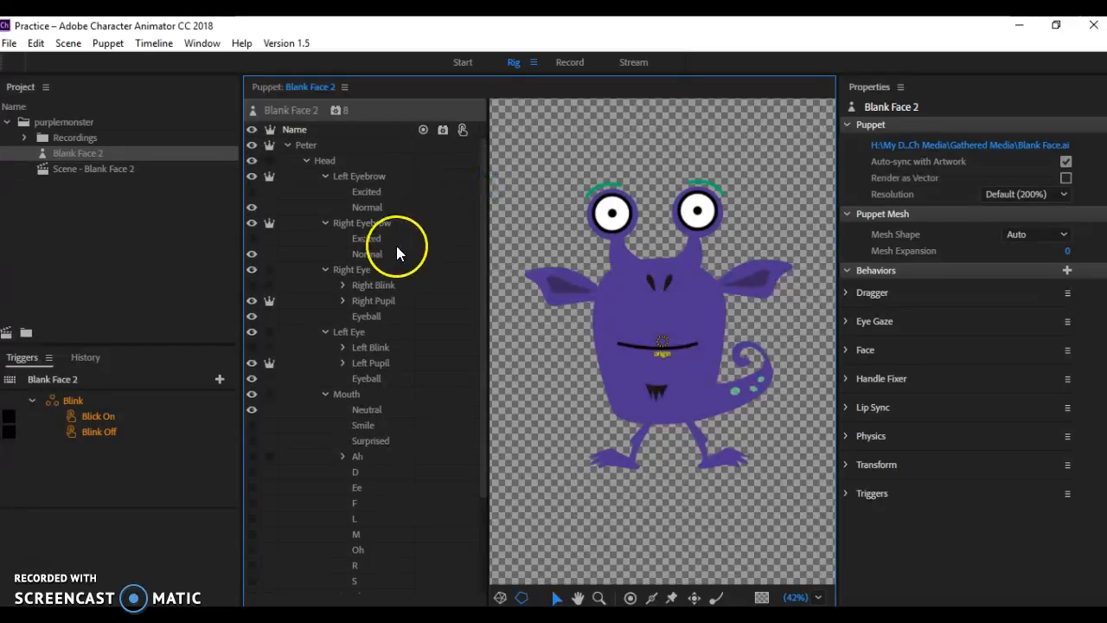
left_click(372, 285)
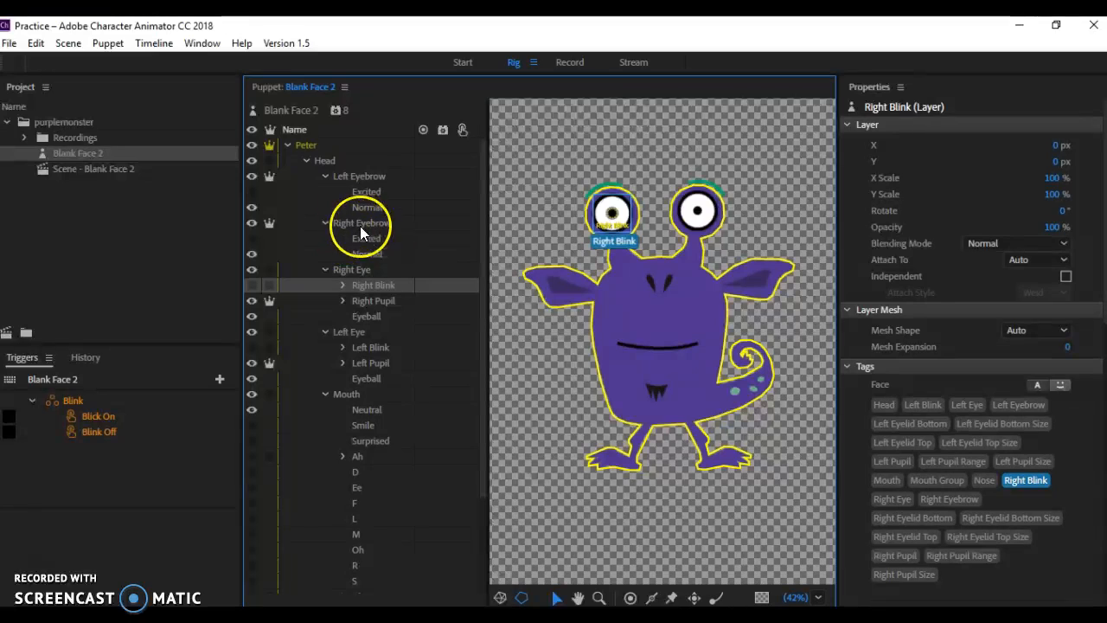
left_click(372, 346, "ctrl")
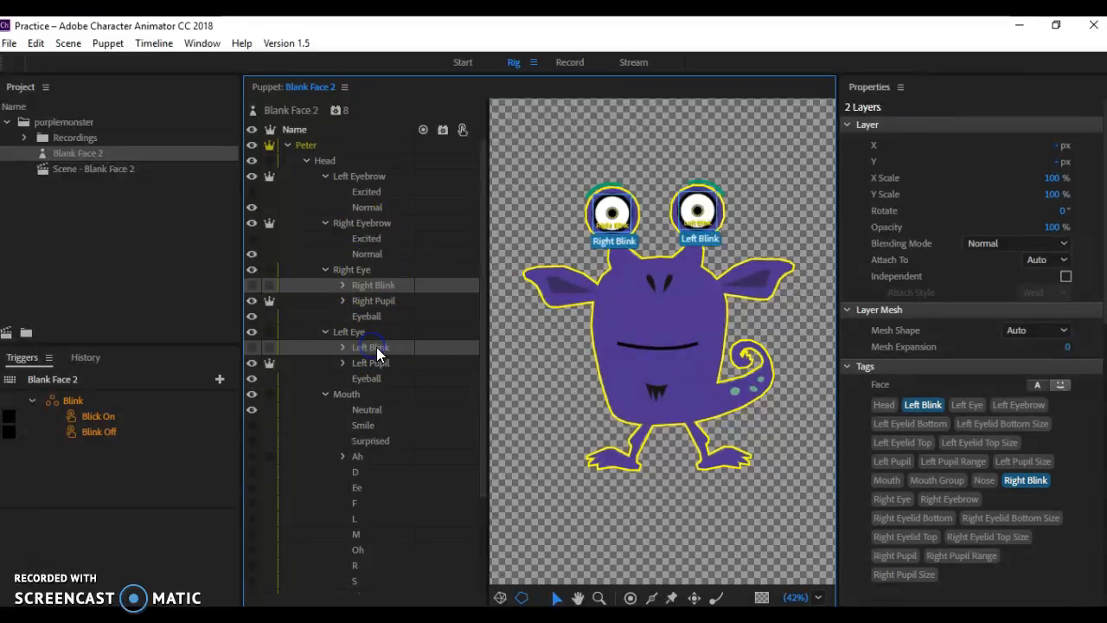
left_click_drag(363, 347, 164, 425)
left_click(9, 416)
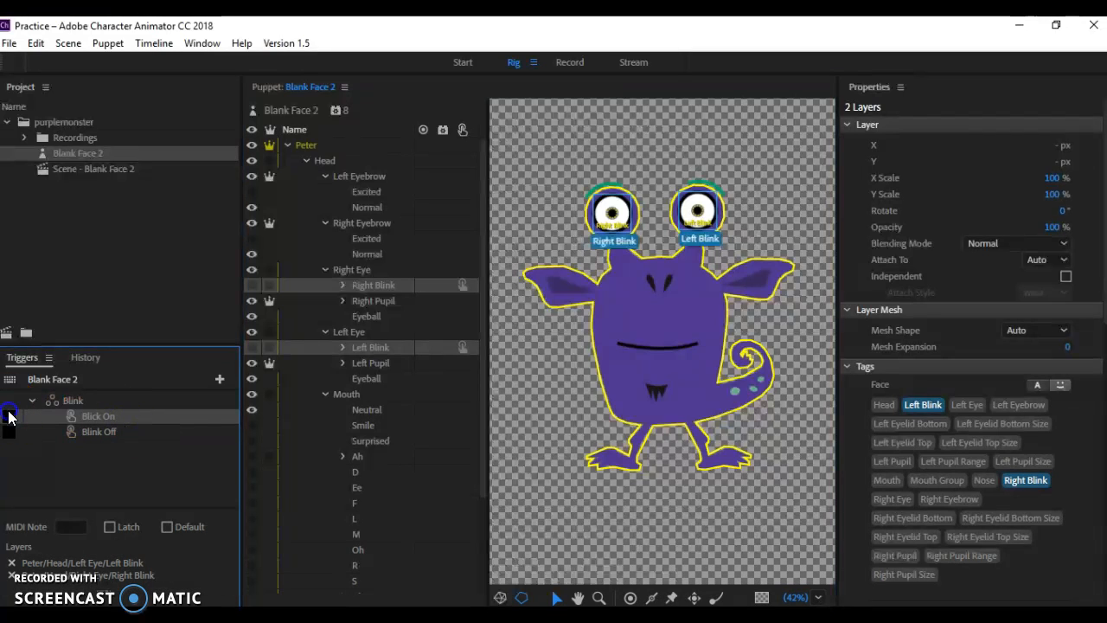
left_click(106, 468)
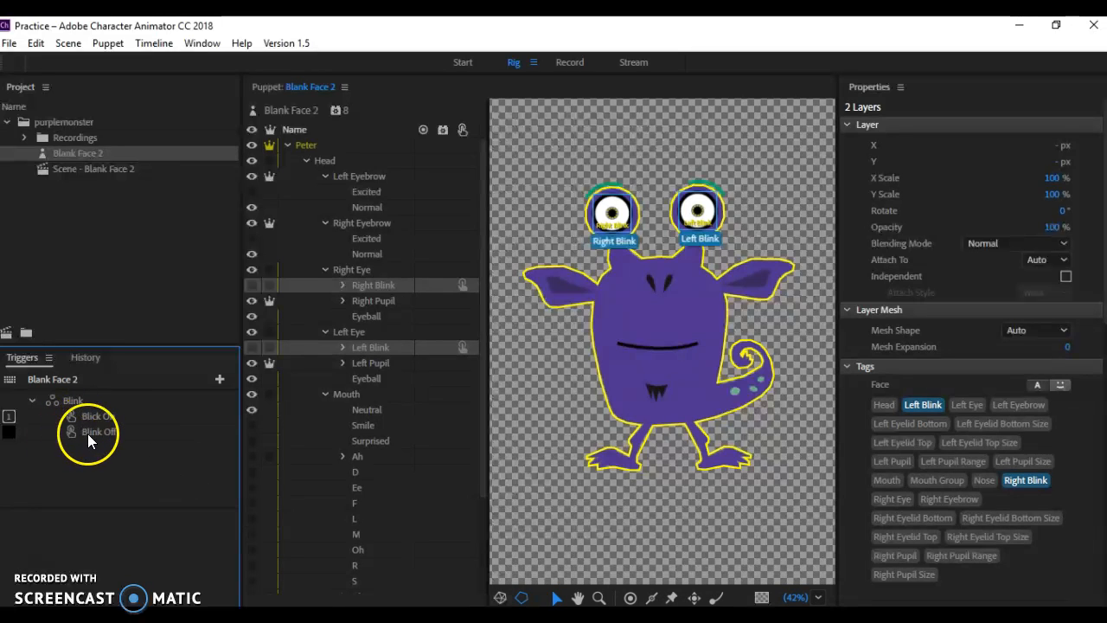
- Assign the Right Pupil, Left Pupil and both Eyeball layers to the Blink Off trigger and make it the swap set's default
left_click(366, 301)
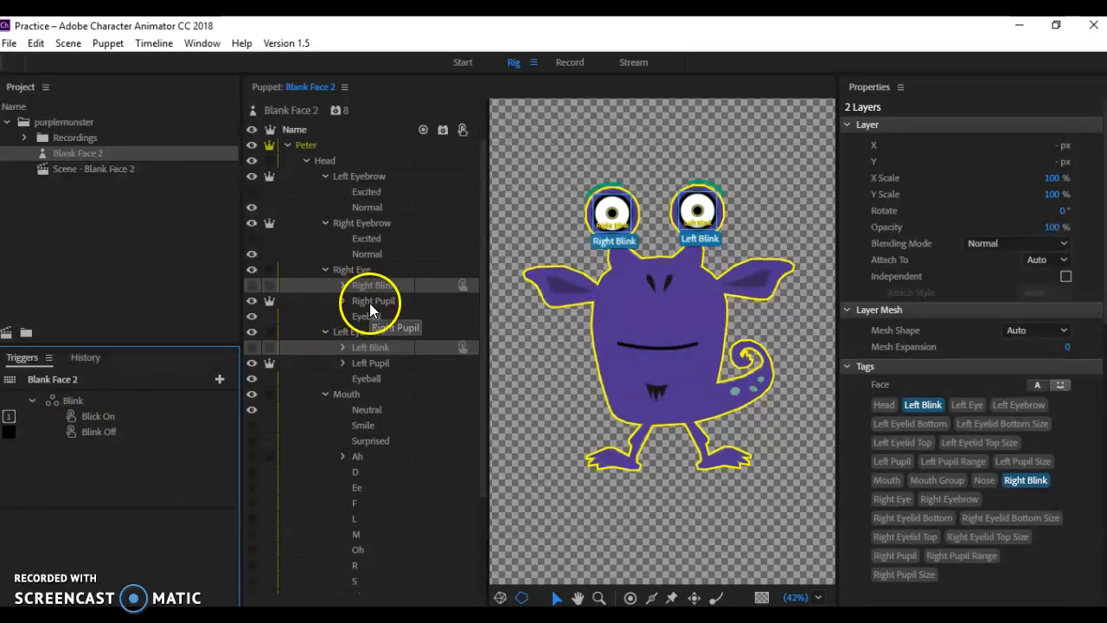
left_click(367, 318, "shift")
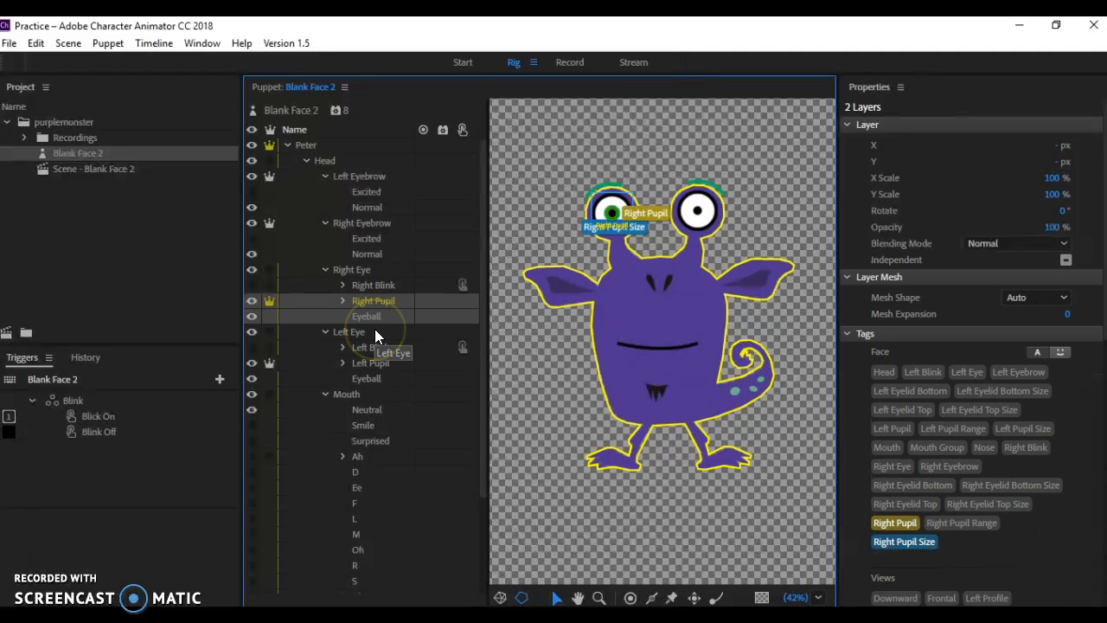
left_click(362, 364, "ctrl")
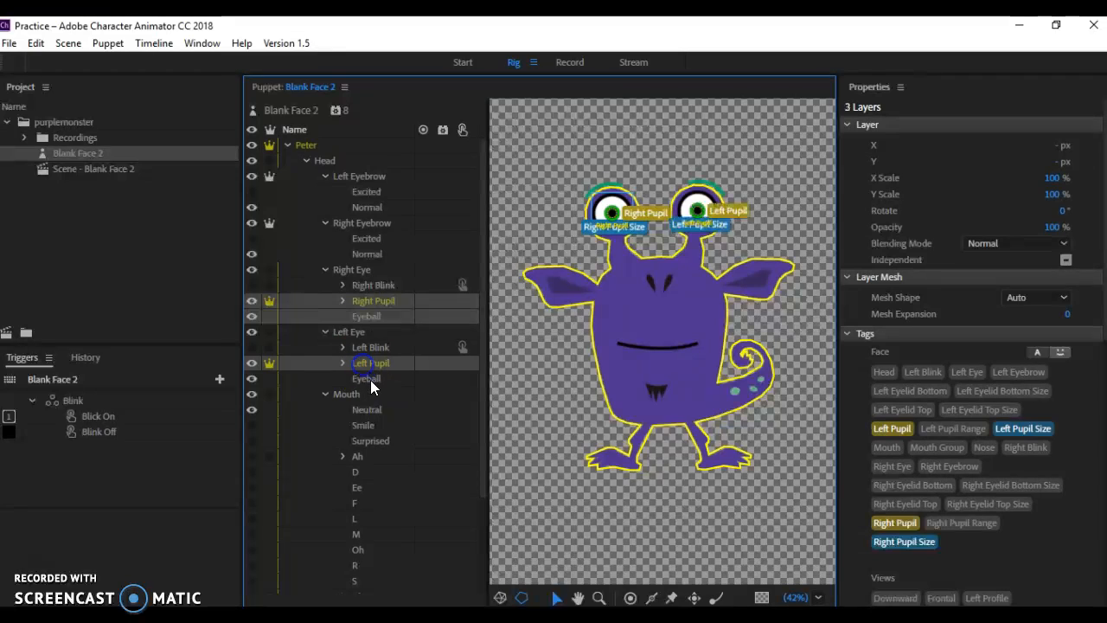
left_click(367, 377, "ctrl")
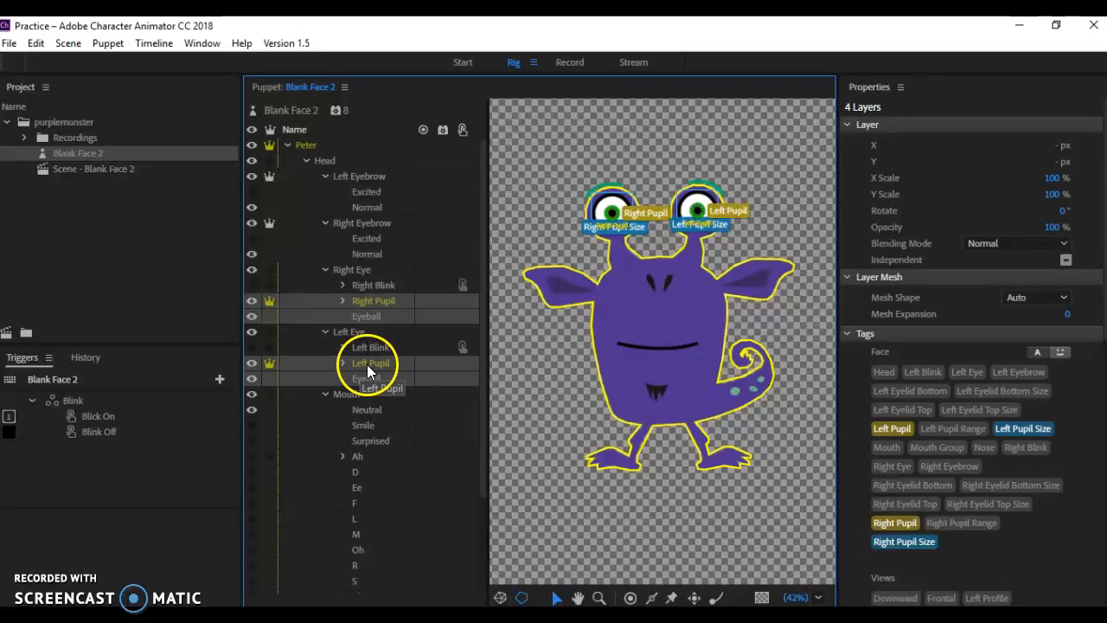
left_click_drag(367, 363, 186, 412)
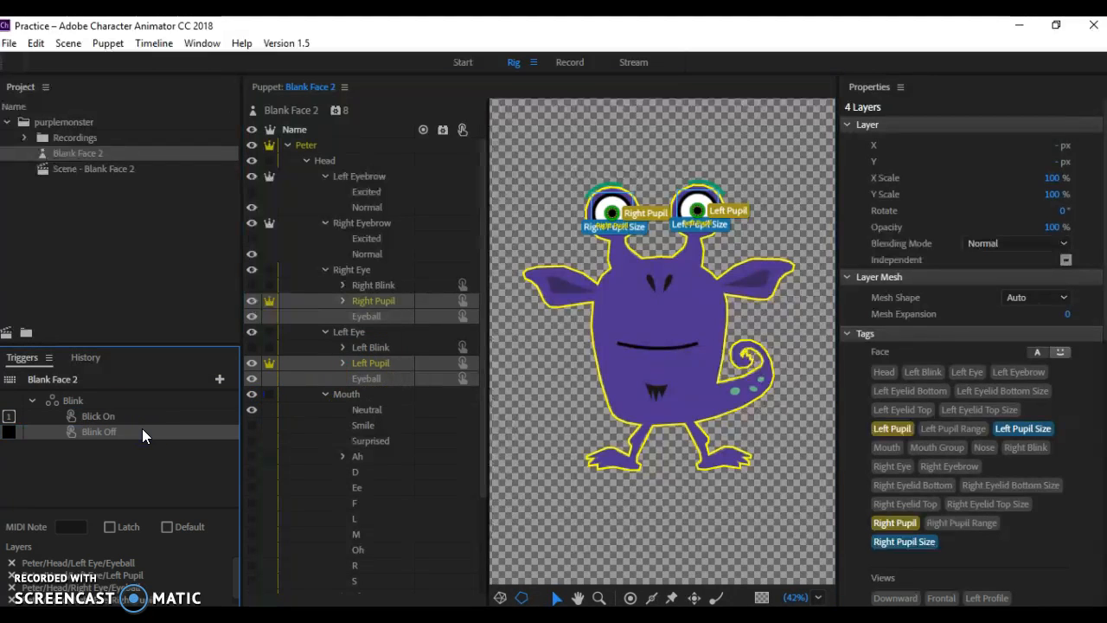
left_click(71, 434)
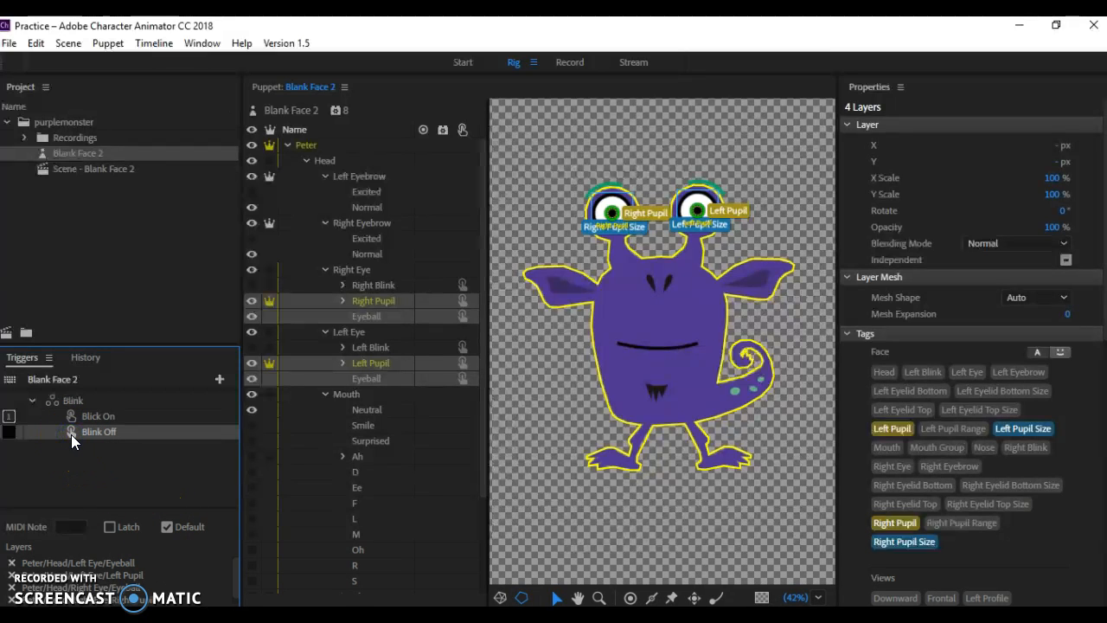
- Test the puppet's blink in the Record workspace by firing the Blick On trigger repeatedly
left_click(571, 62)
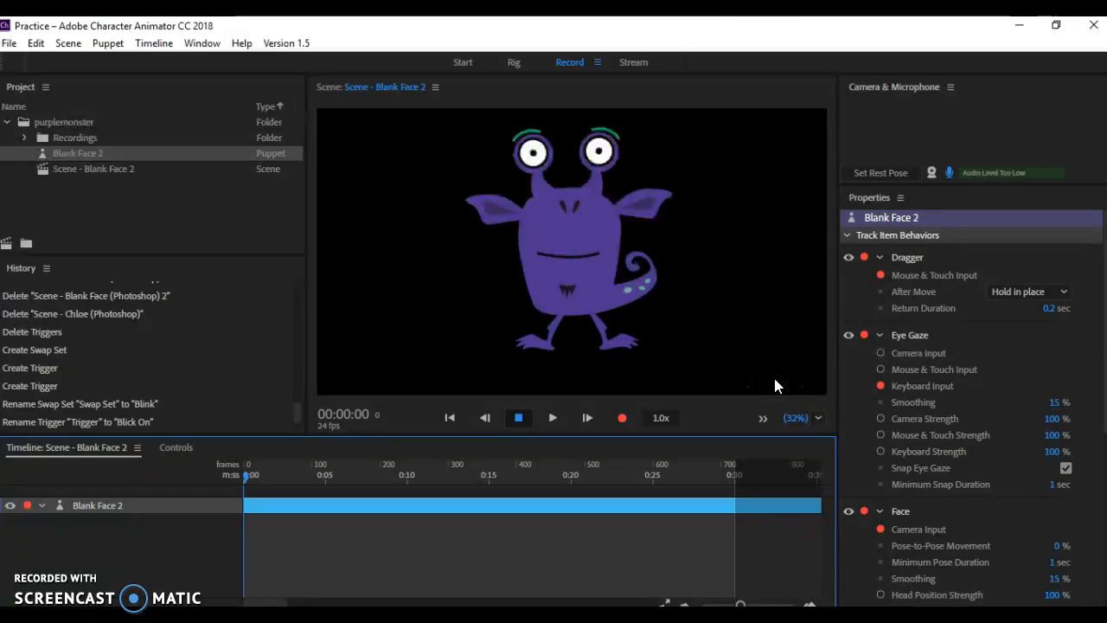
key("b")
key("b")
key("b")
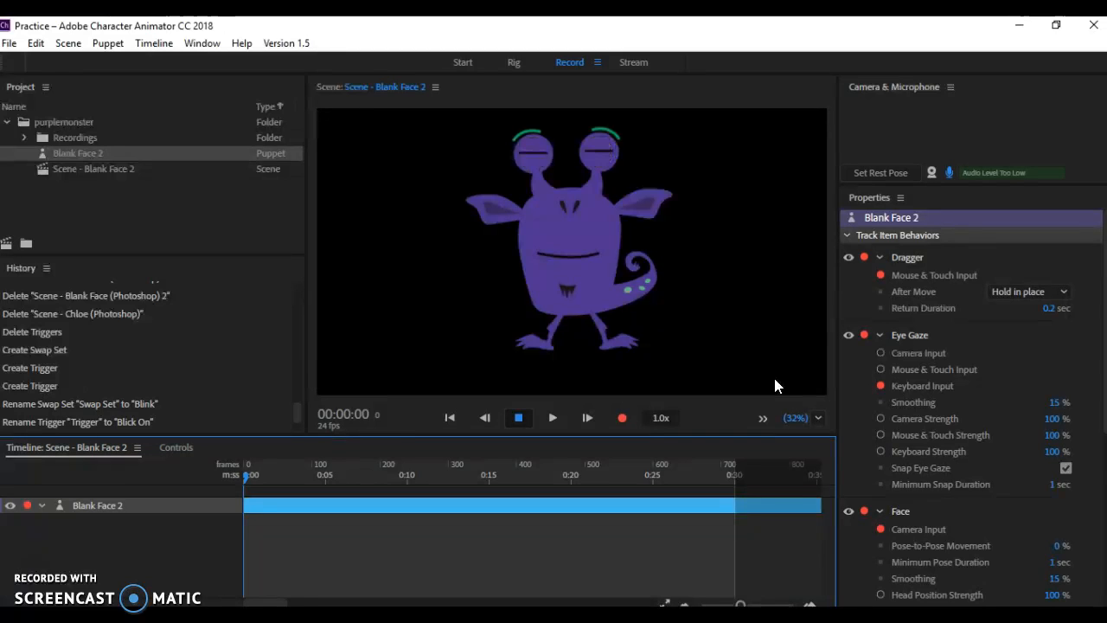
key("b")
key("b")
key("b")
key("b")
key("b")
key("b")
key("b")
key("b")
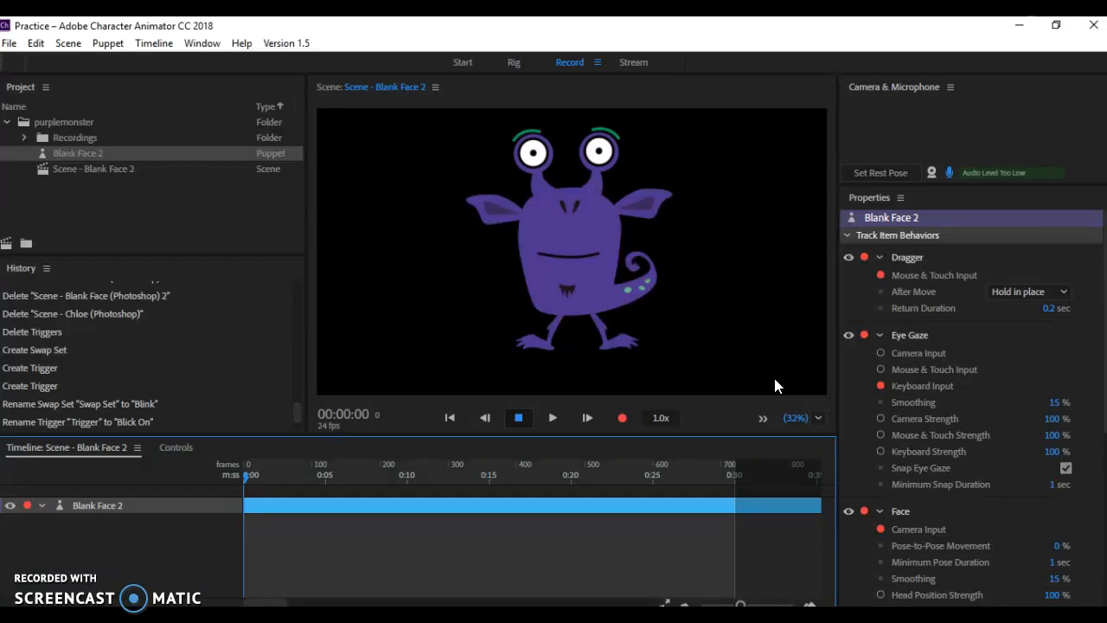
key("b")
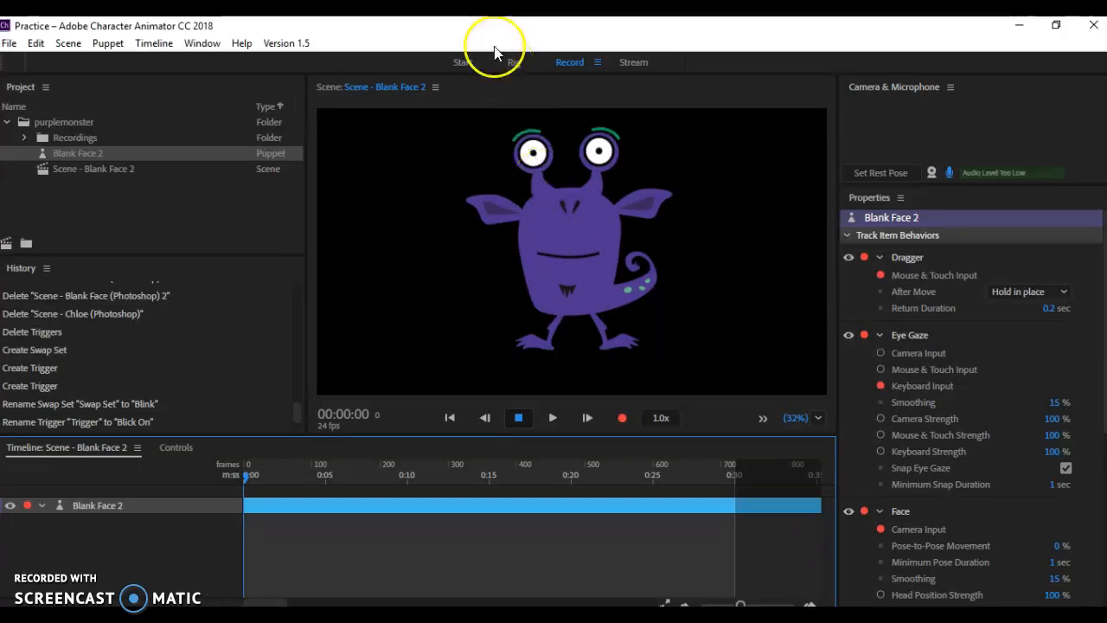
- Create another swap set for the Blank Face 2 puppet in the Rig workspace and name it Excited
left_click(513, 62)
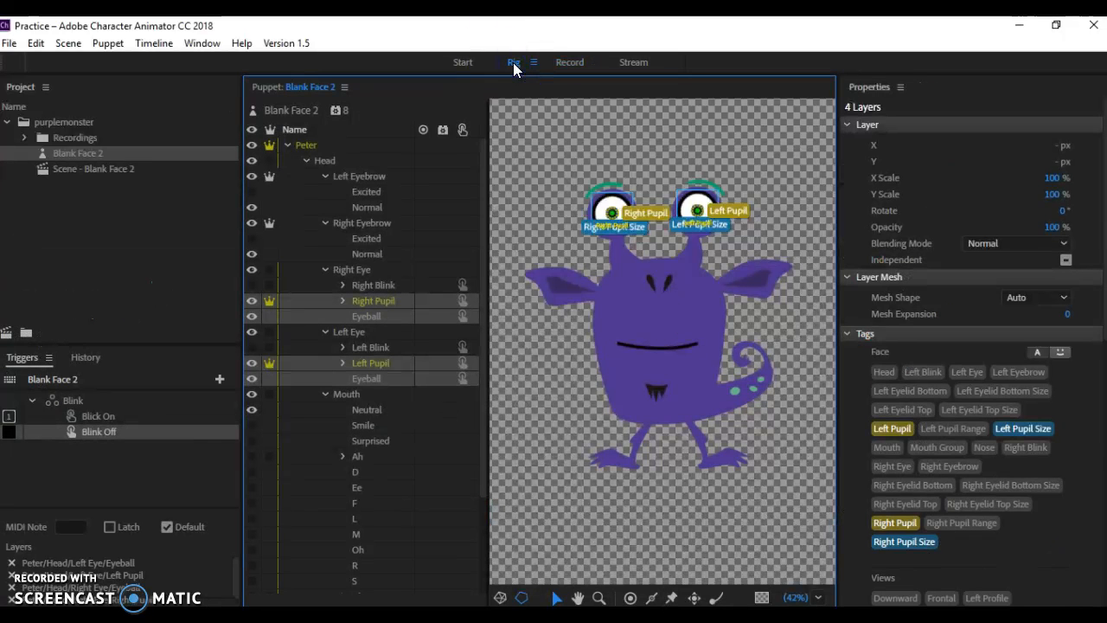
left_click(645, 507)
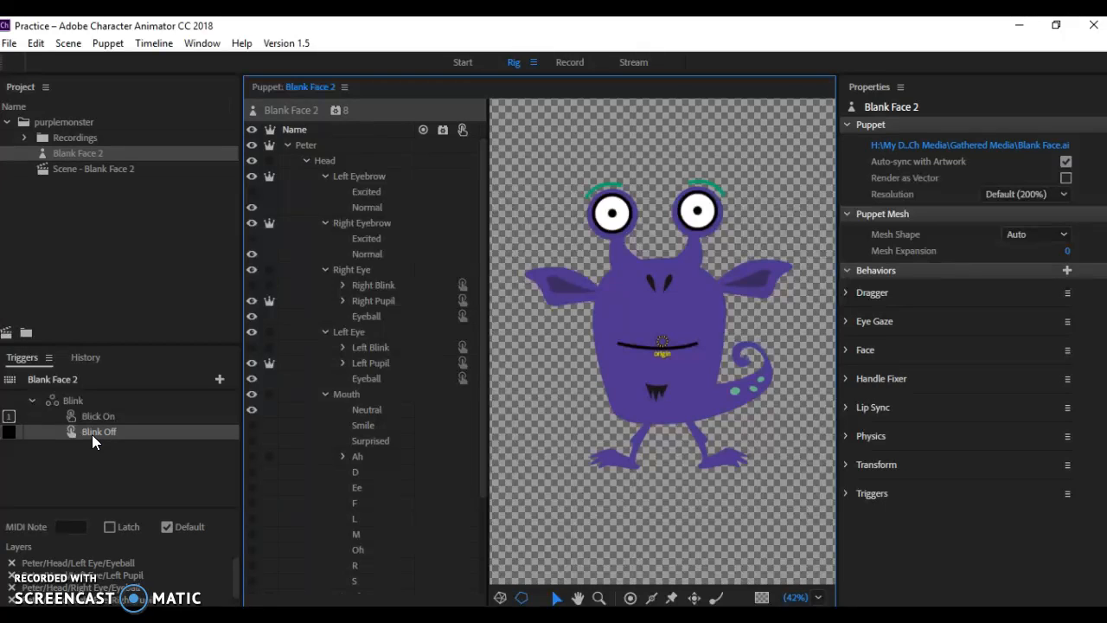
left_click(220, 378)
left_click(266, 419)
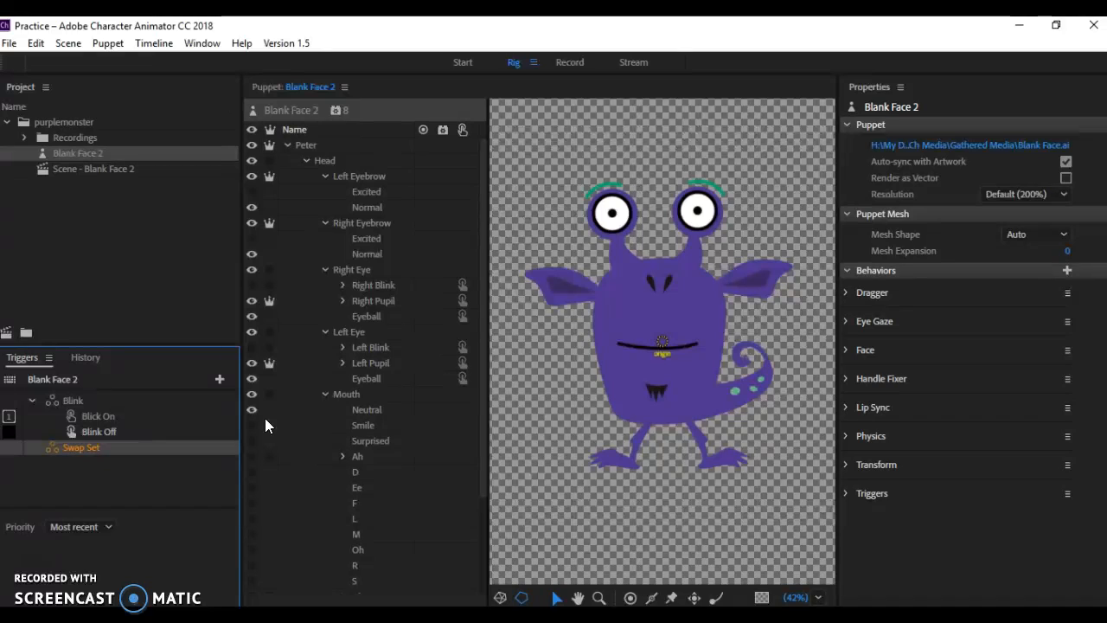
right_click(98, 448)
left_click(113, 456)
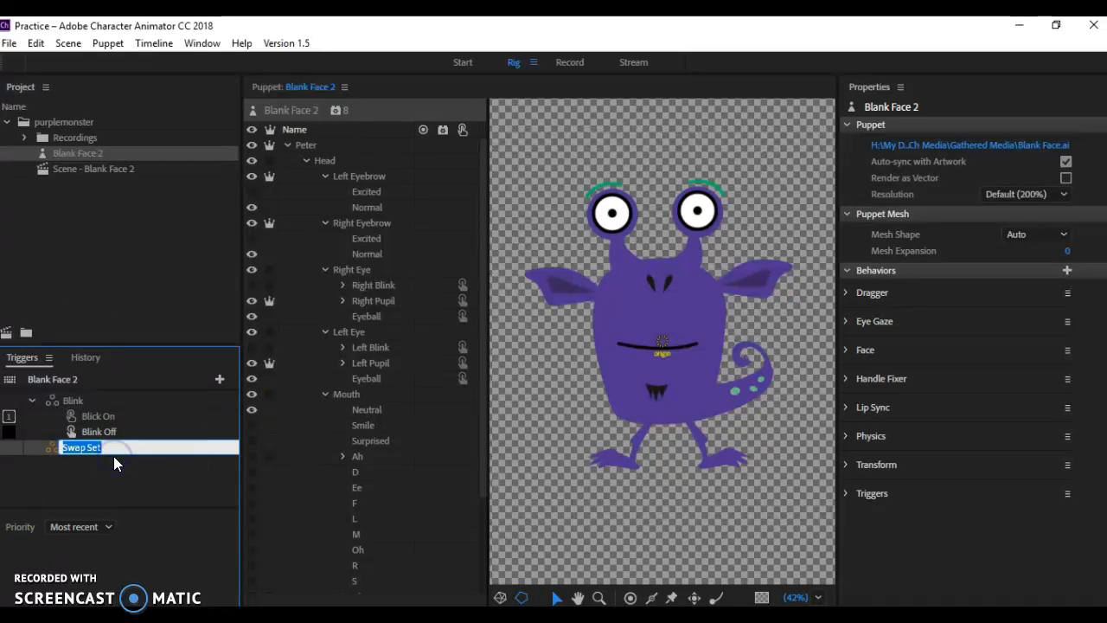
type("Excited")
key("Return")
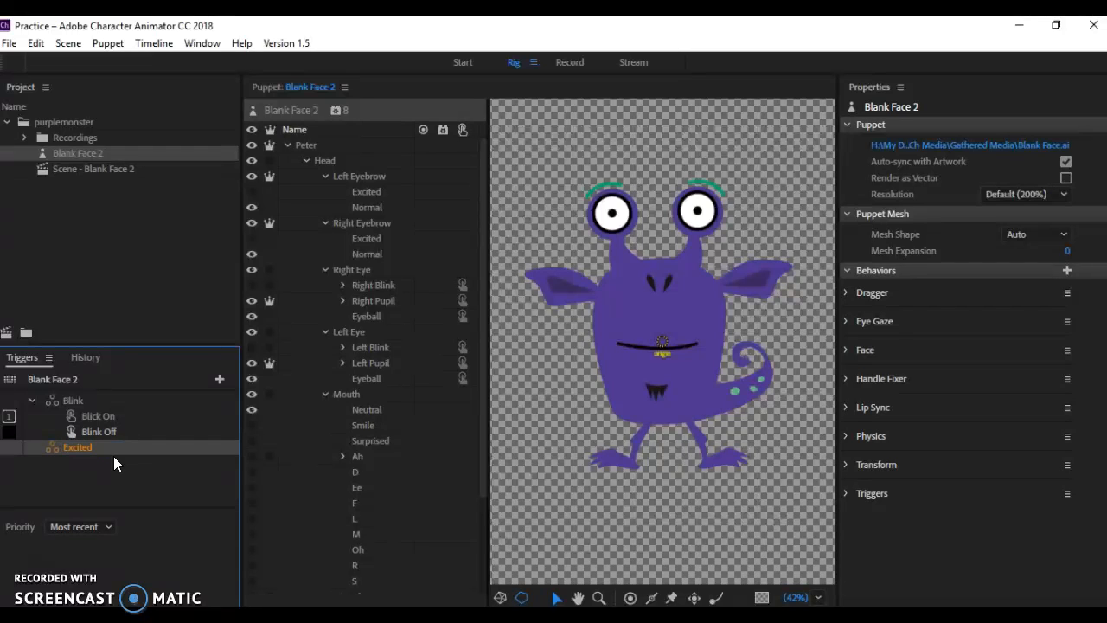
- Add two empty triggers to the Excited swap set
left_click(221, 380)
left_click(229, 401)
left_click(216, 380)
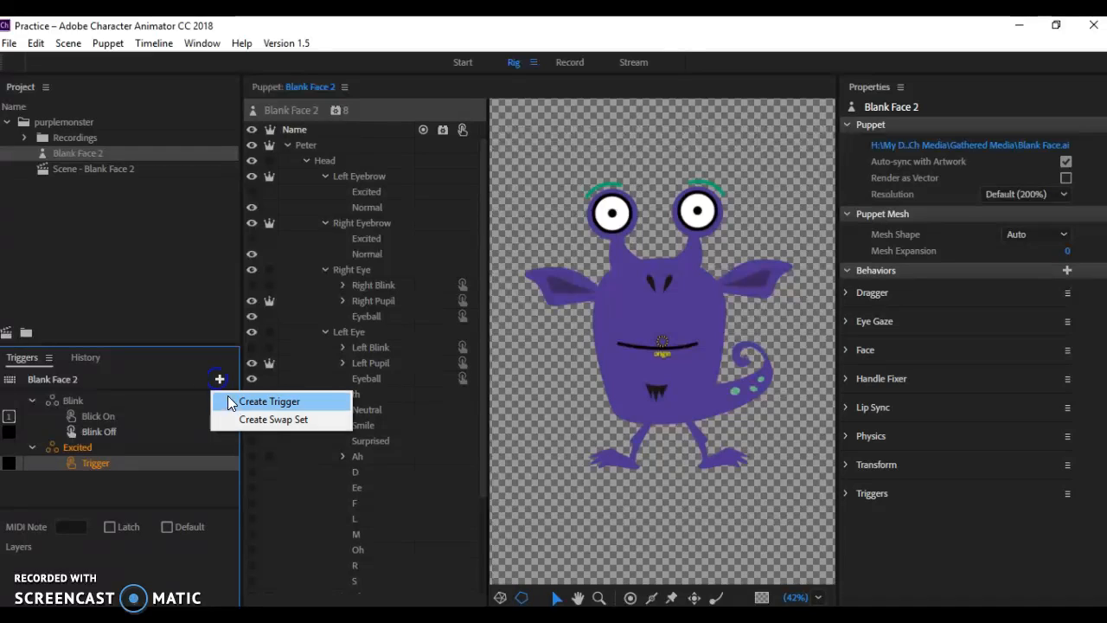
left_click(231, 402)
- Rename the first trigger in the Excited swap set as Excited On
left_click(124, 465)
right_click(124, 464)
left_click(155, 468)
type("E")
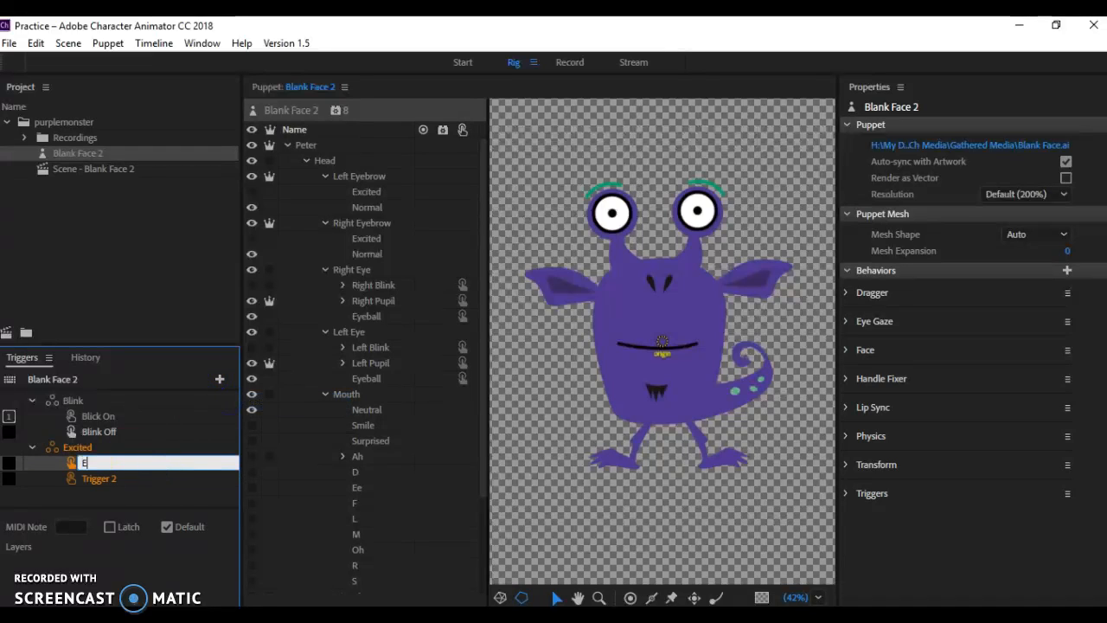
type("xcited On")
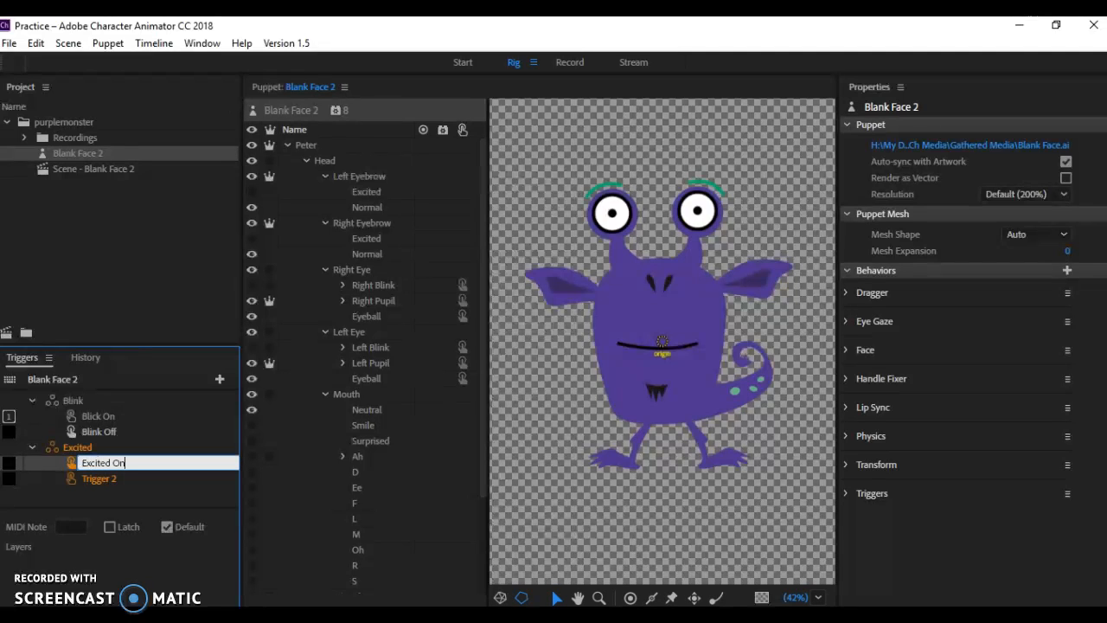
- Rename the second trigger in the Excited swap set as Excited Off
right_click(134, 478)
left_click(153, 487)
type("Exc")
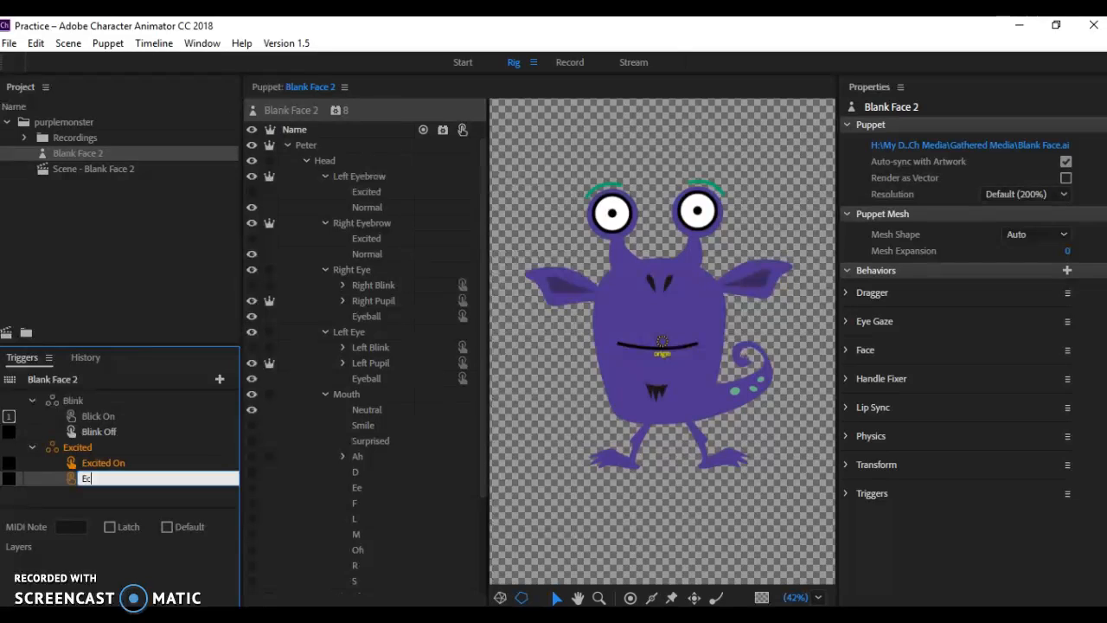
type("ited Off")
- Assign the Excited layers of the left and right eyebrows to the Excited On trigger
left_click(115, 464)
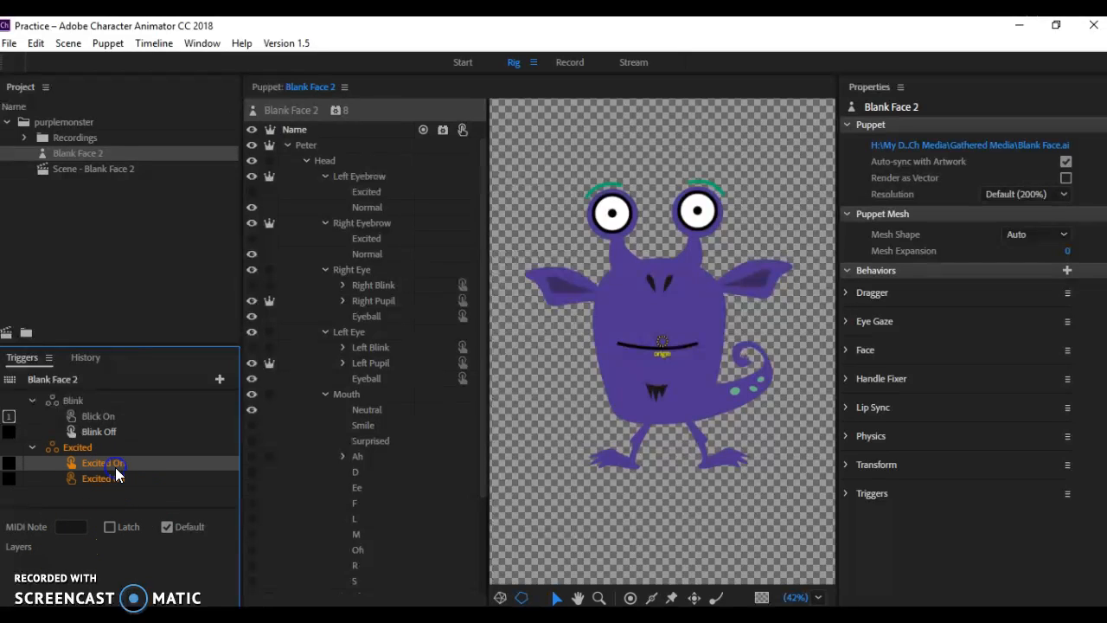
left_click(370, 241)
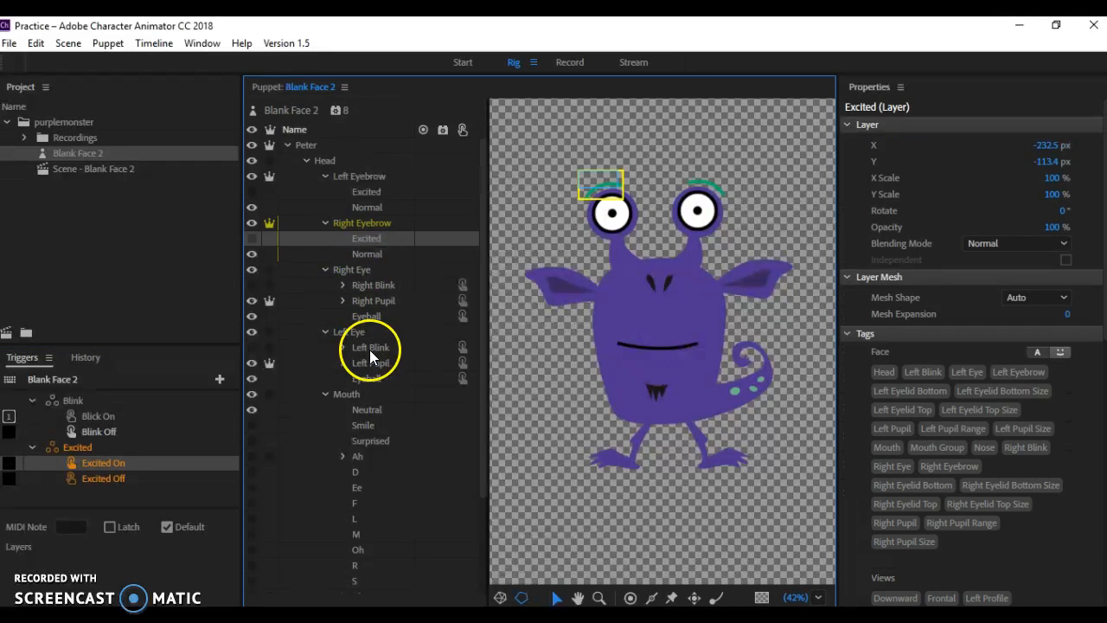
left_click(368, 196, "ctrl")
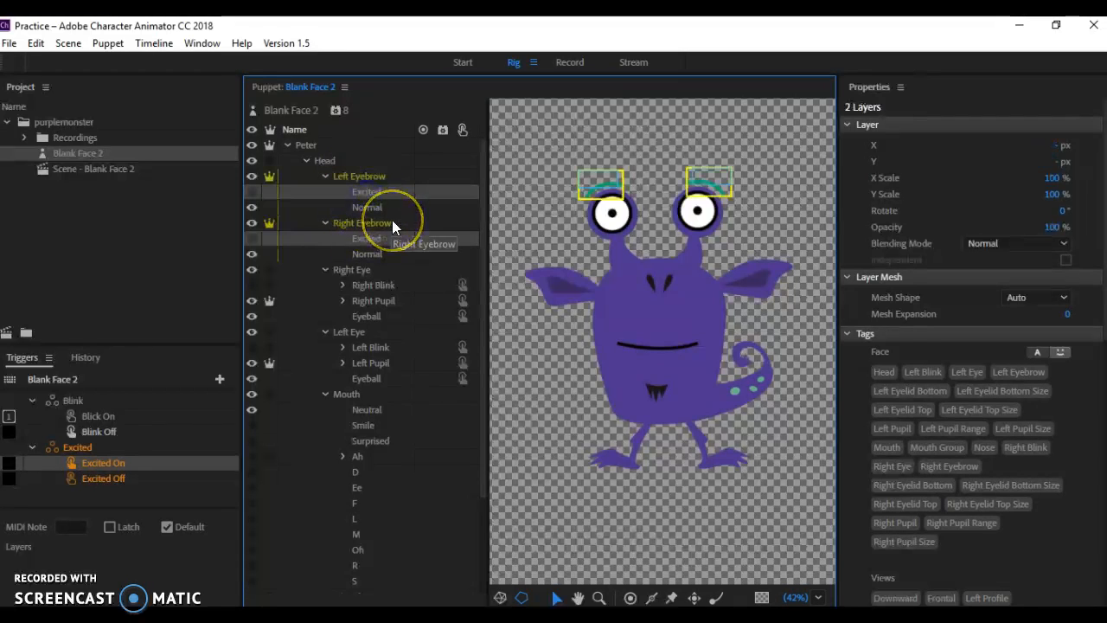
left_click_drag(373, 191, 143, 467)
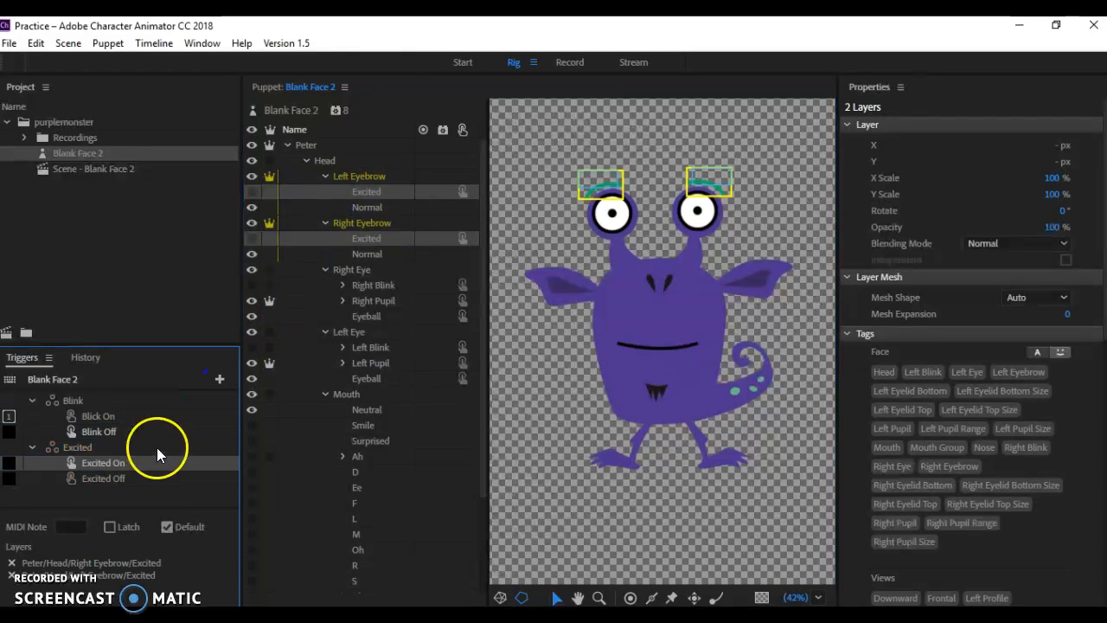
- Assign the Normal layers of both eyebrows to the Excited Off trigger and make it the swap set's default
left_click(376, 208)
left_click(377, 253, "ctrl")
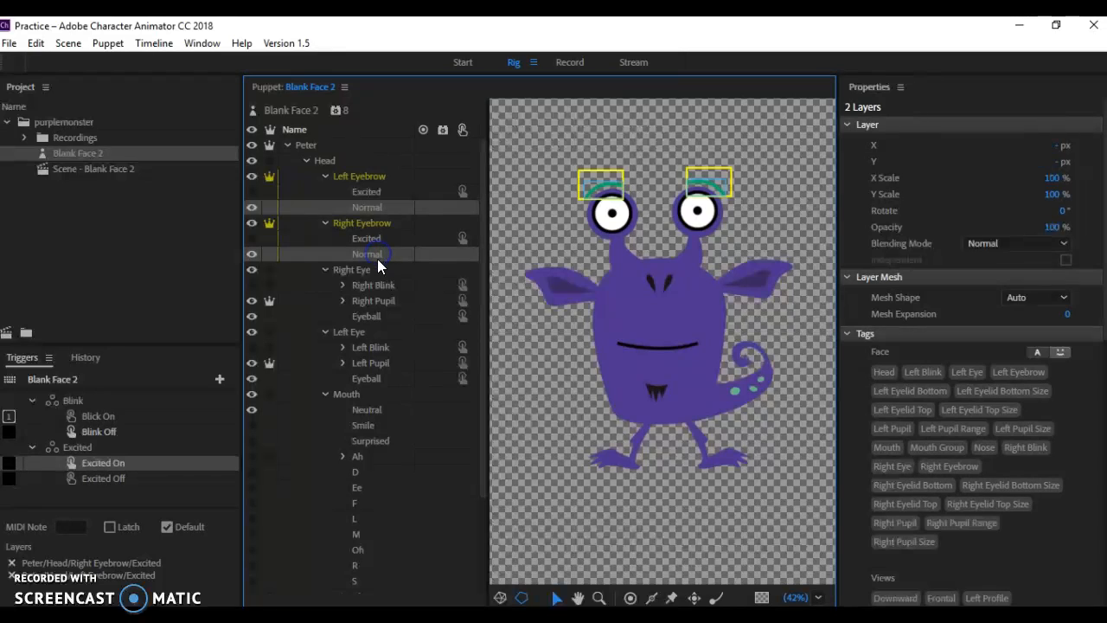
left_click_drag(370, 254, 112, 482)
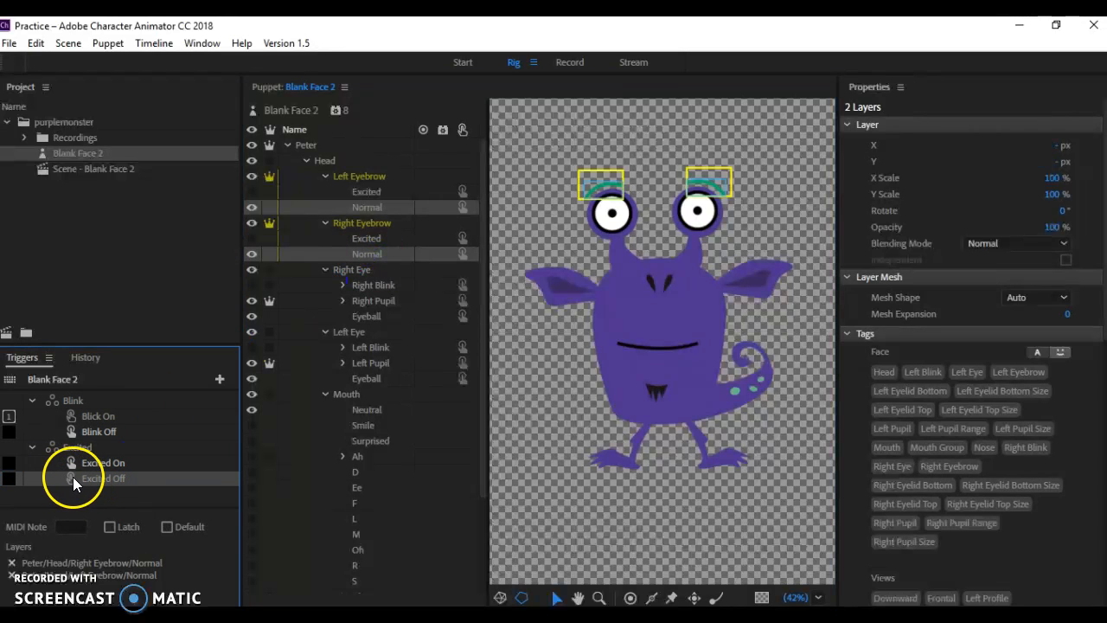
- Set the trigger key of Excited On to 2
left_click(12, 464)
type("2")
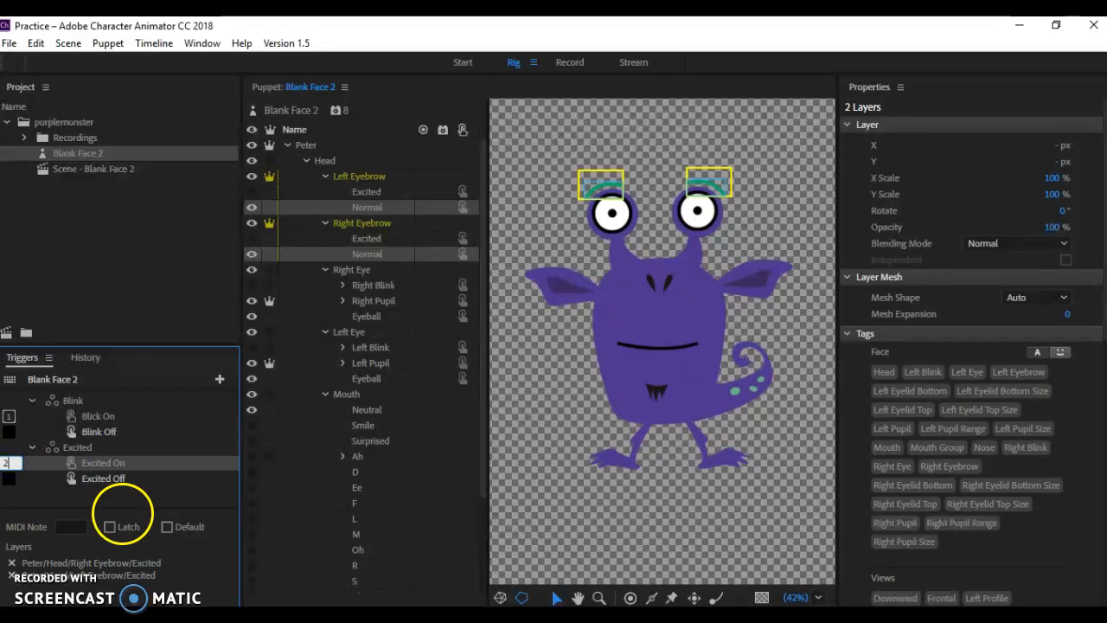
left_click(179, 502)
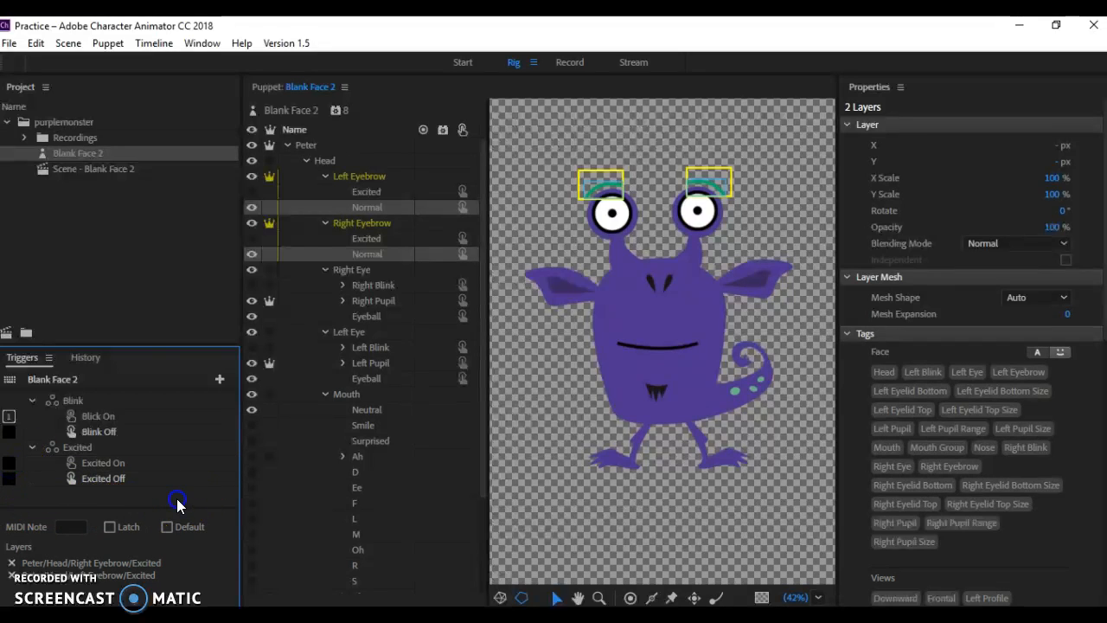
- Switch to the Record workspace to test the Excited On trigger
left_click(569, 63)
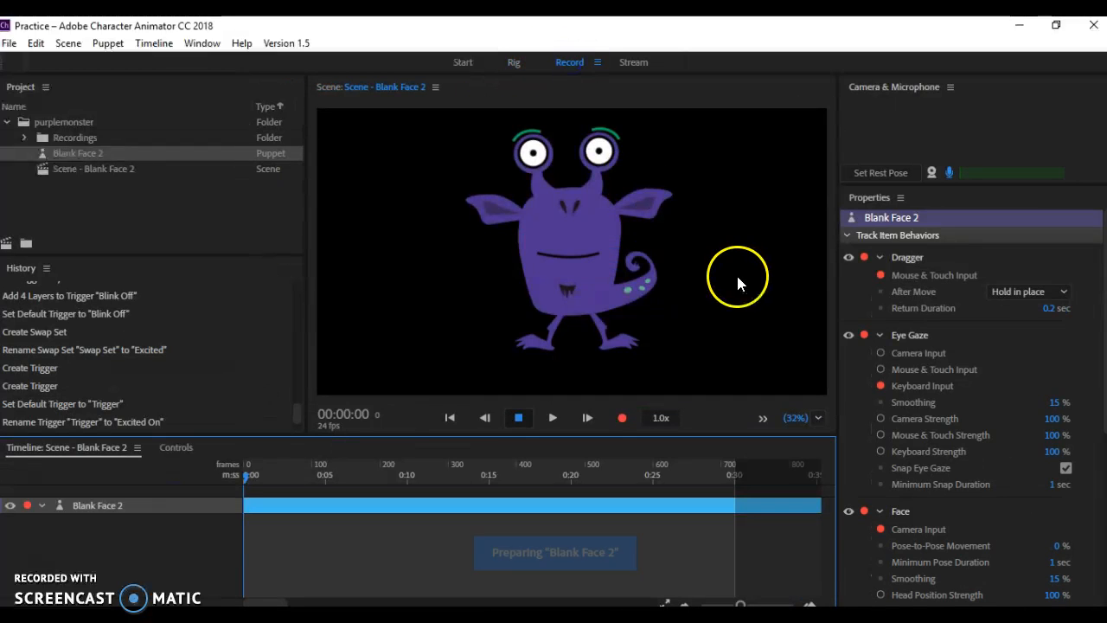